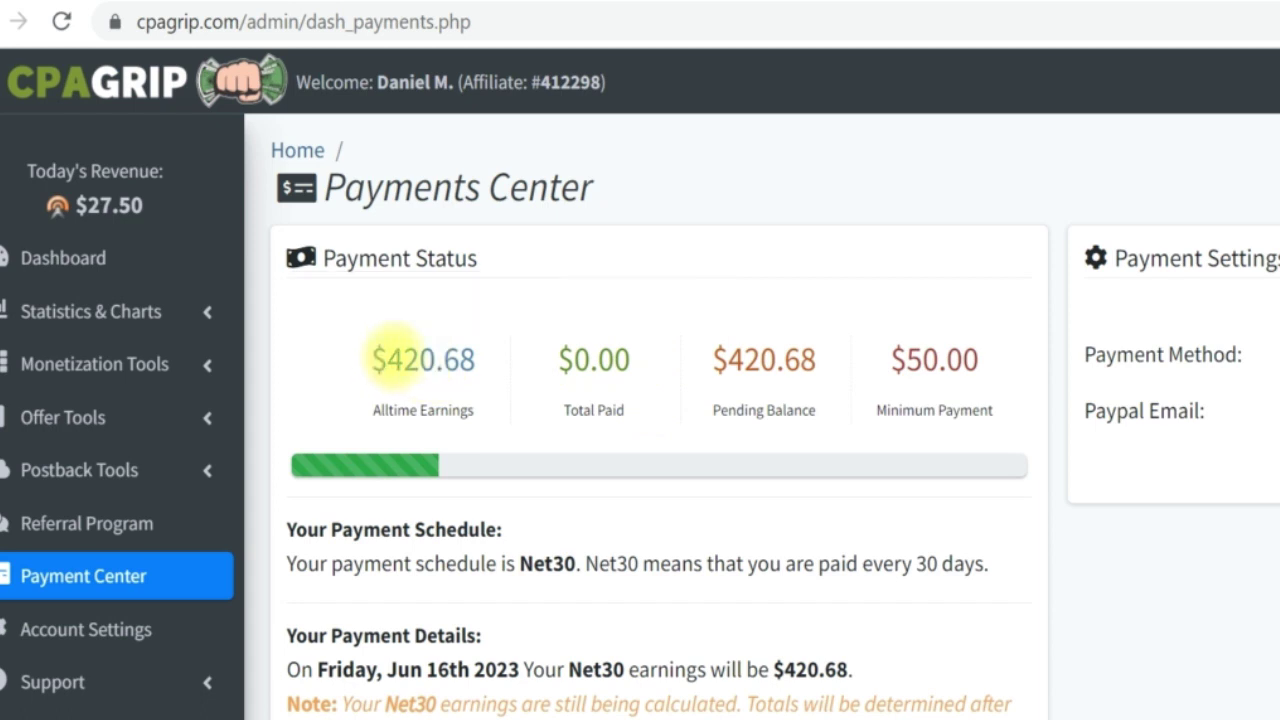
- Highlight the all-time earnings on the Payments Center, then expand Offer Tools in the sidebar
drag(396, 353, 490, 365)
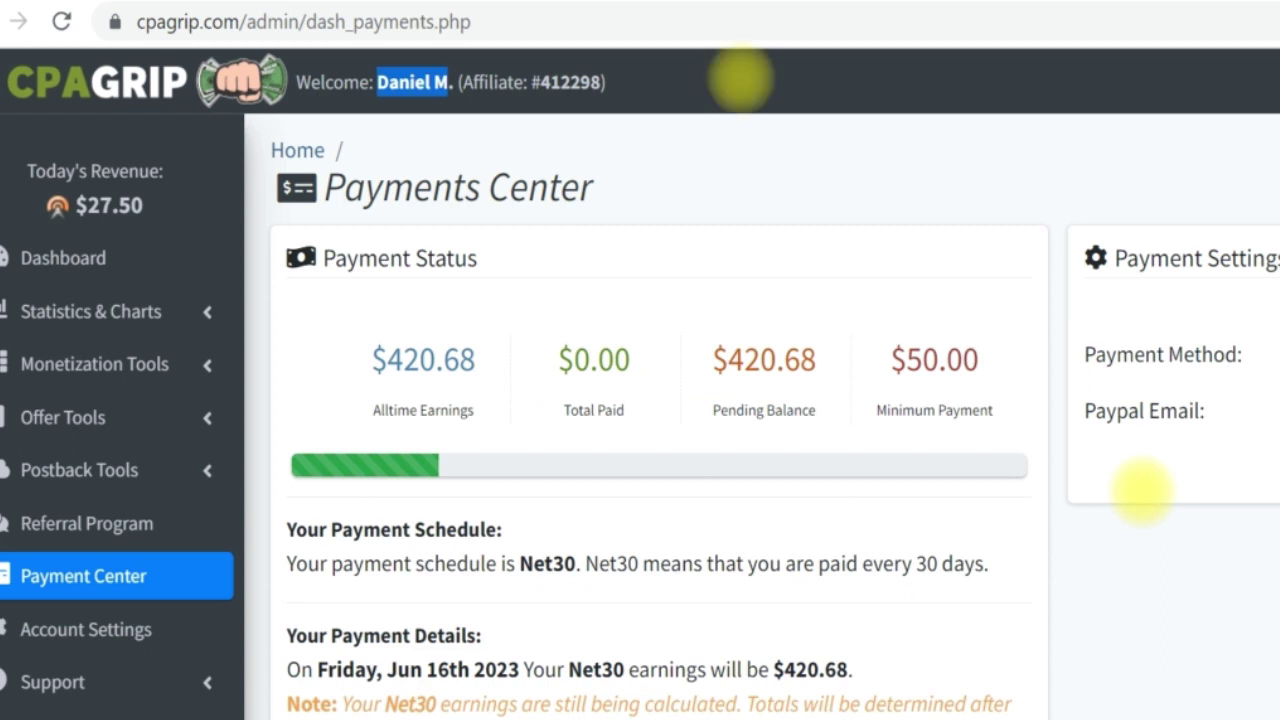
click(740, 78)
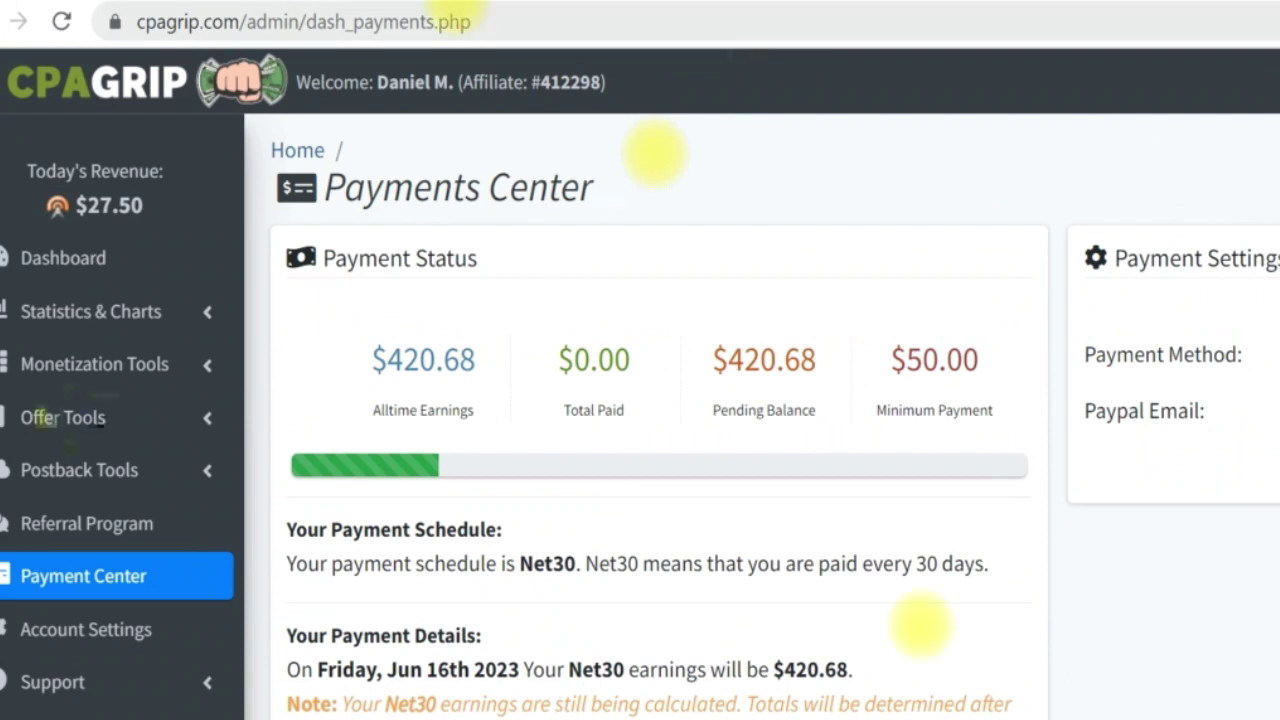
click(62, 417)
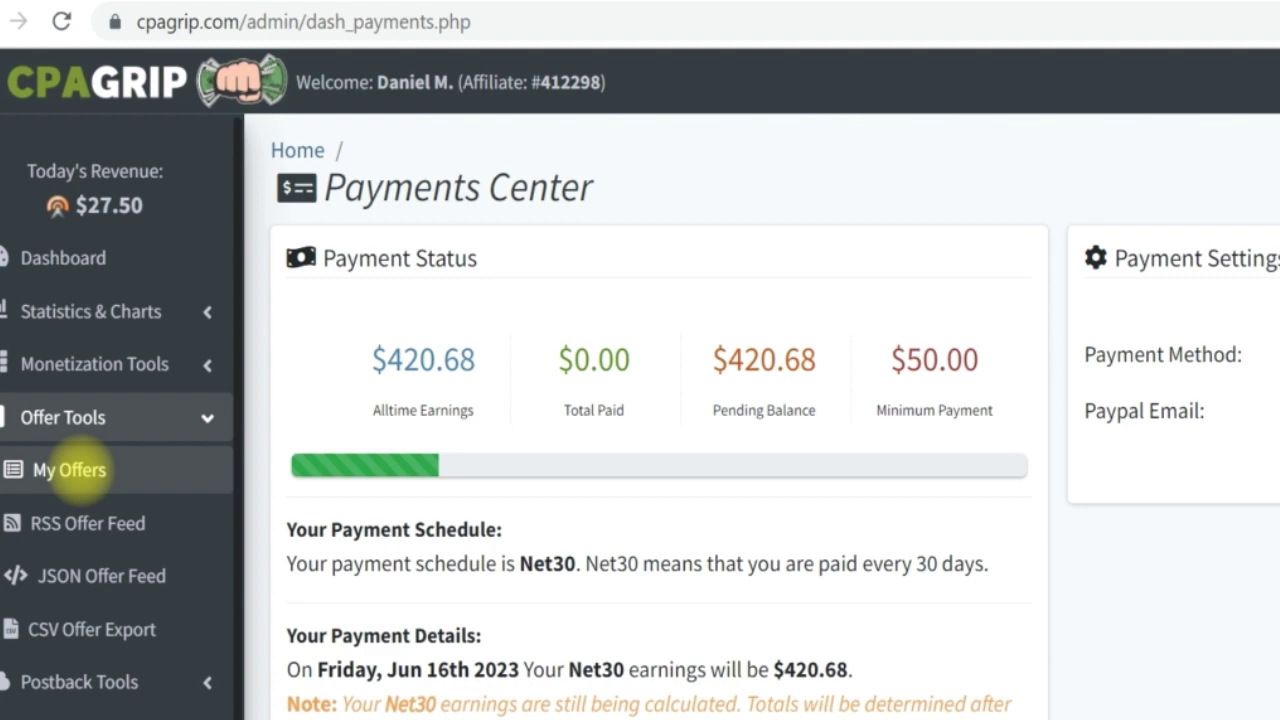
- Filter My Offers to US | United States by searching 'uni' in the Country list
click(69, 469)
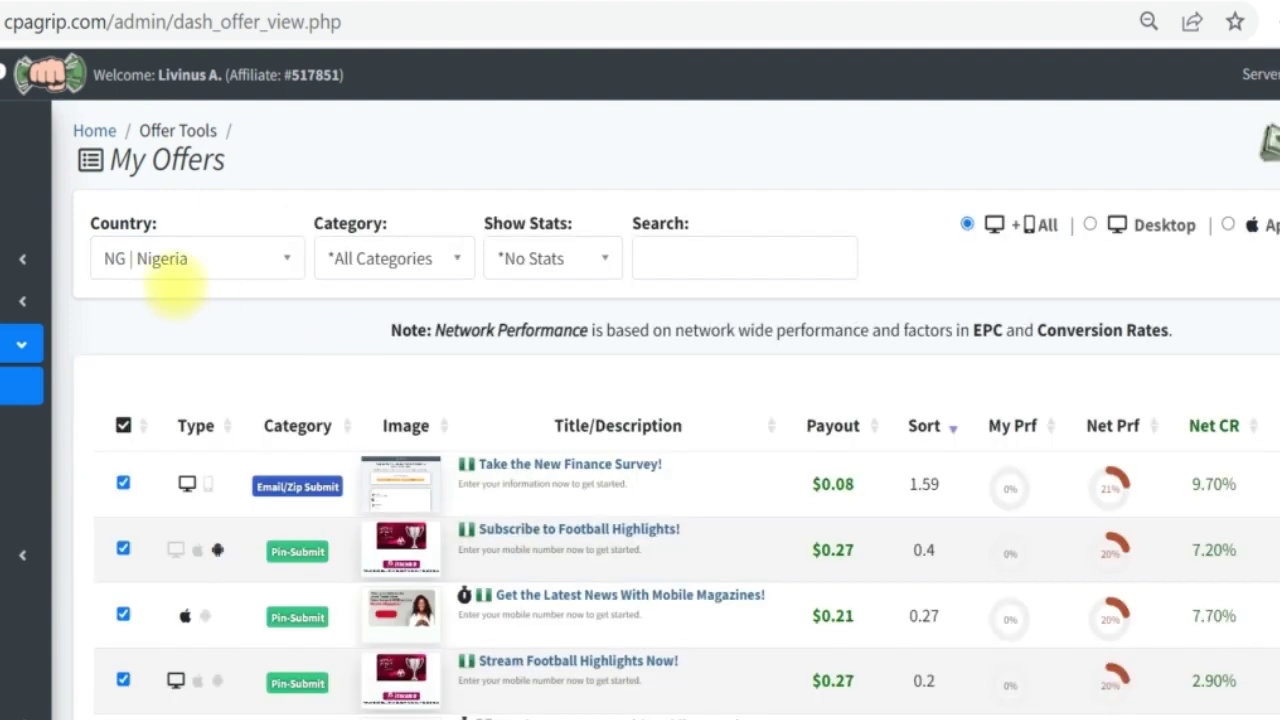
click(195, 258)
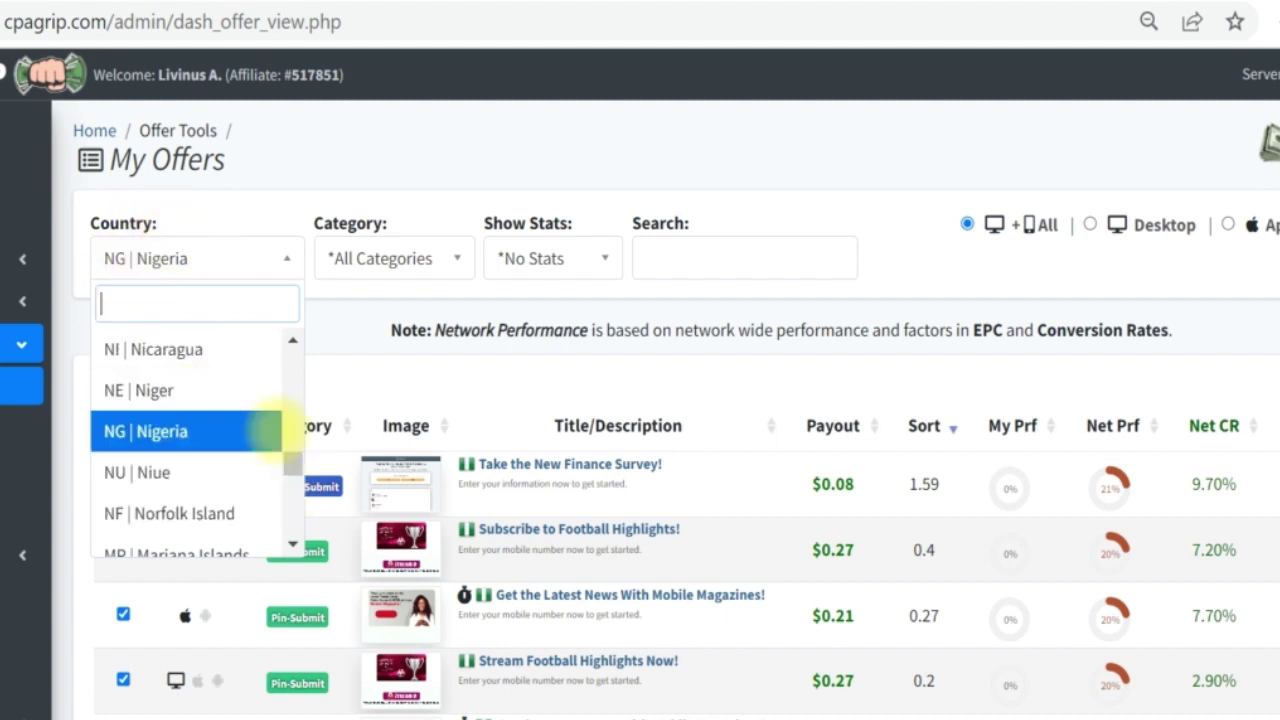
text(uni)
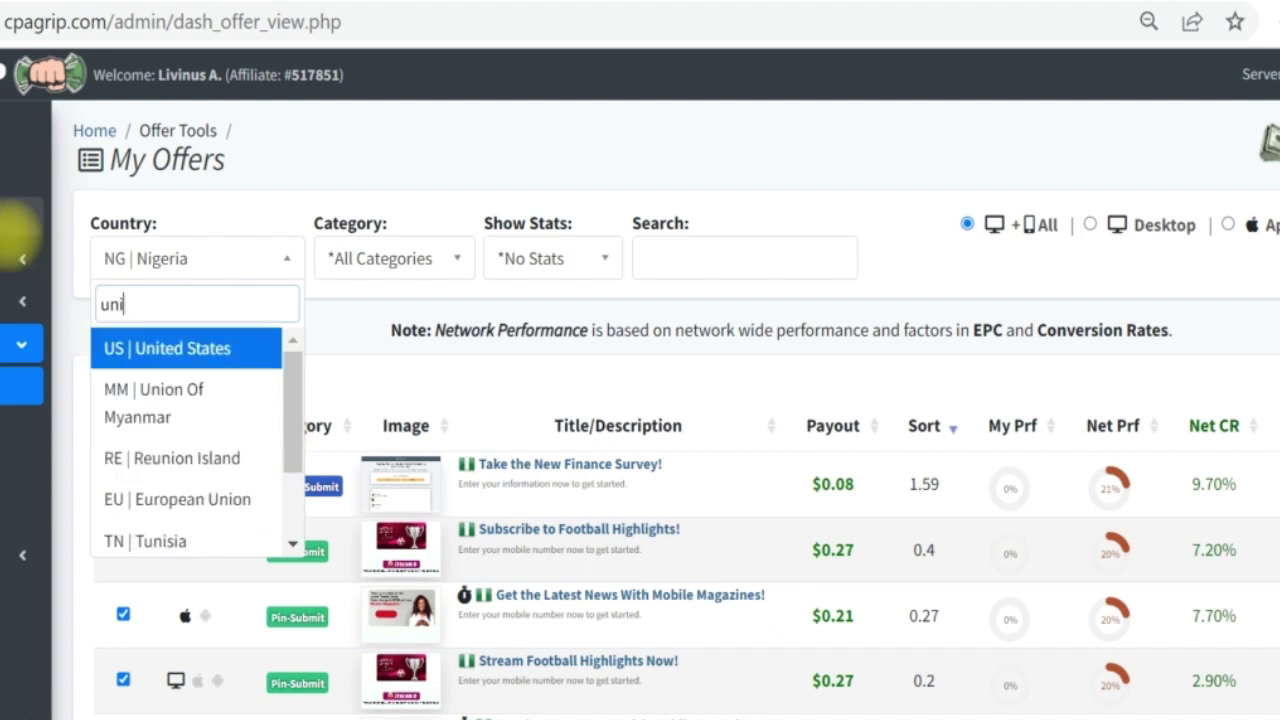
click(170, 346)
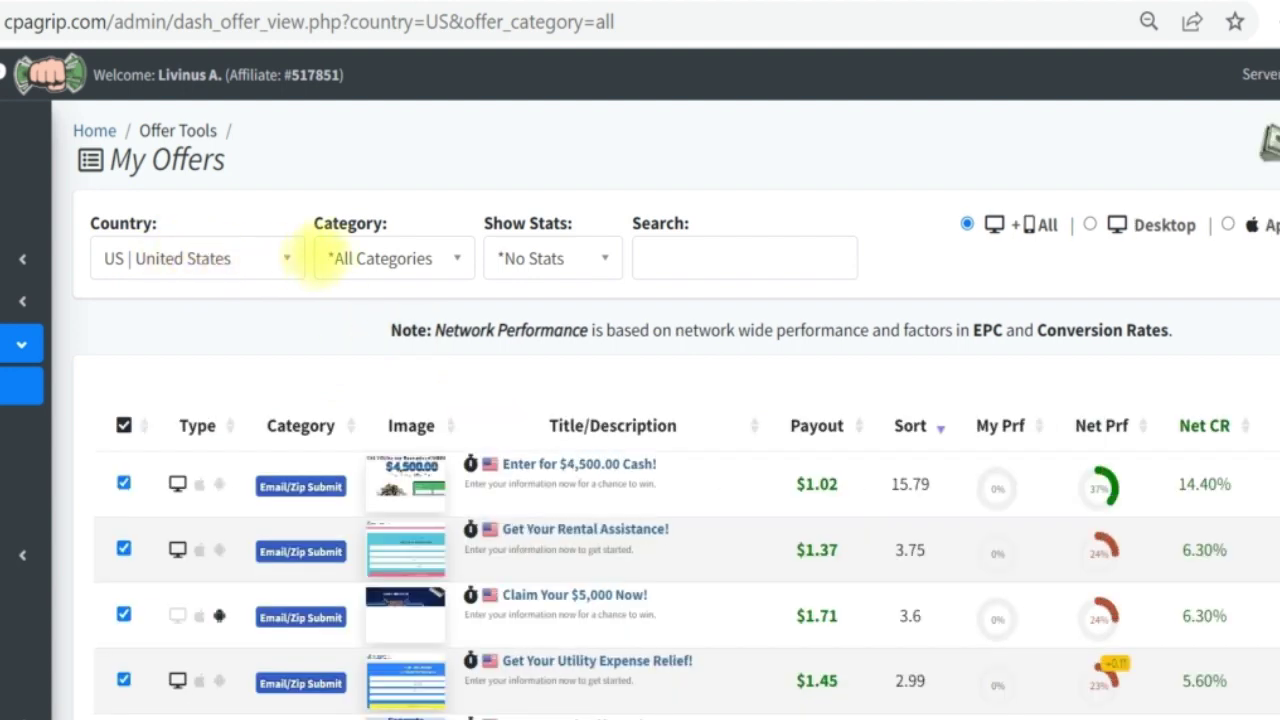
click(447, 550)
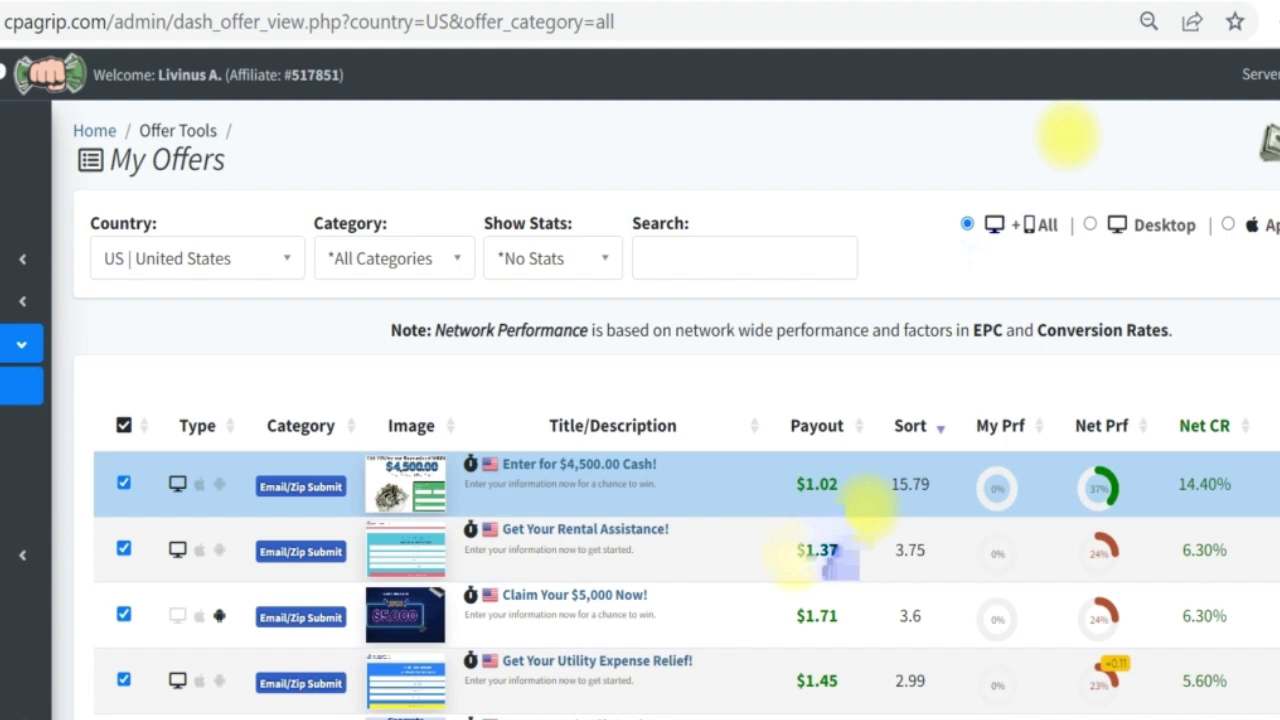
mouse_move(1110, 458)
mouse_down()
mouse_move(1070, 500)
mouse_move(1152, 470)
mouse_up()
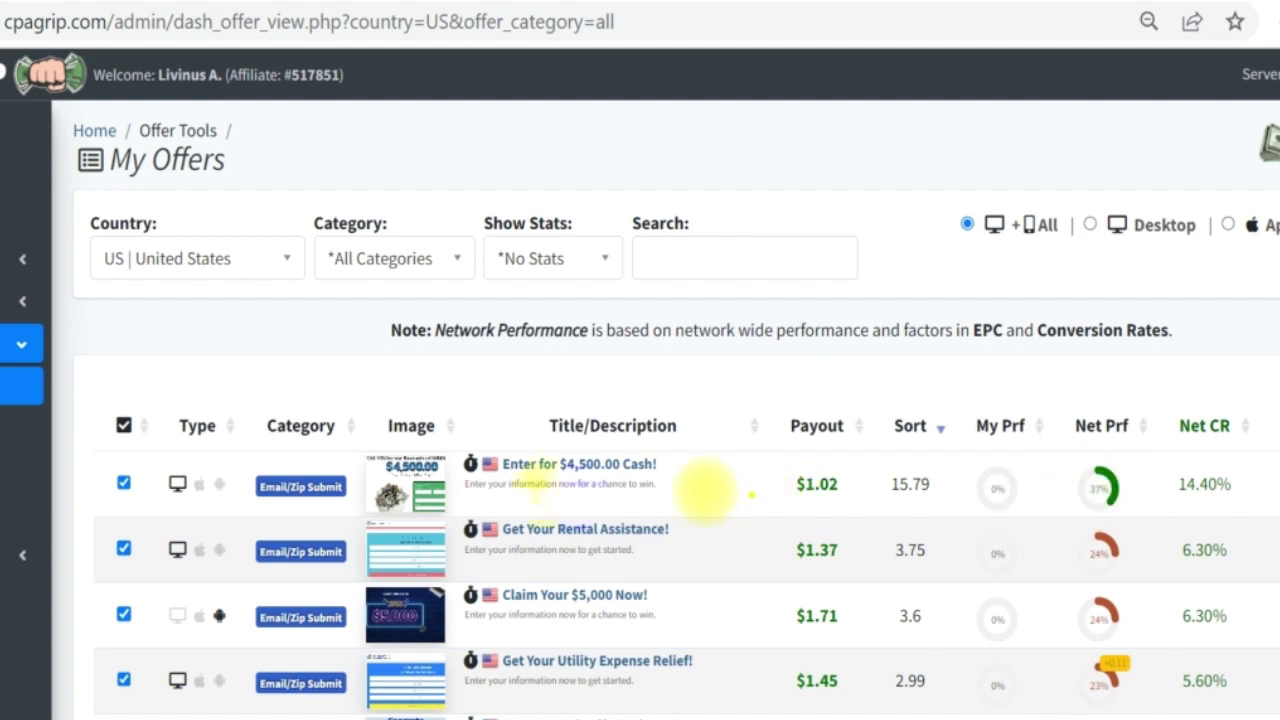
mouse_move(840, 466)
mouse_down()
mouse_move(848, 486)
mouse_move(790, 455)
mouse_move(775, 500)
mouse_move(835, 525)
mouse_move(872, 503)
mouse_up()
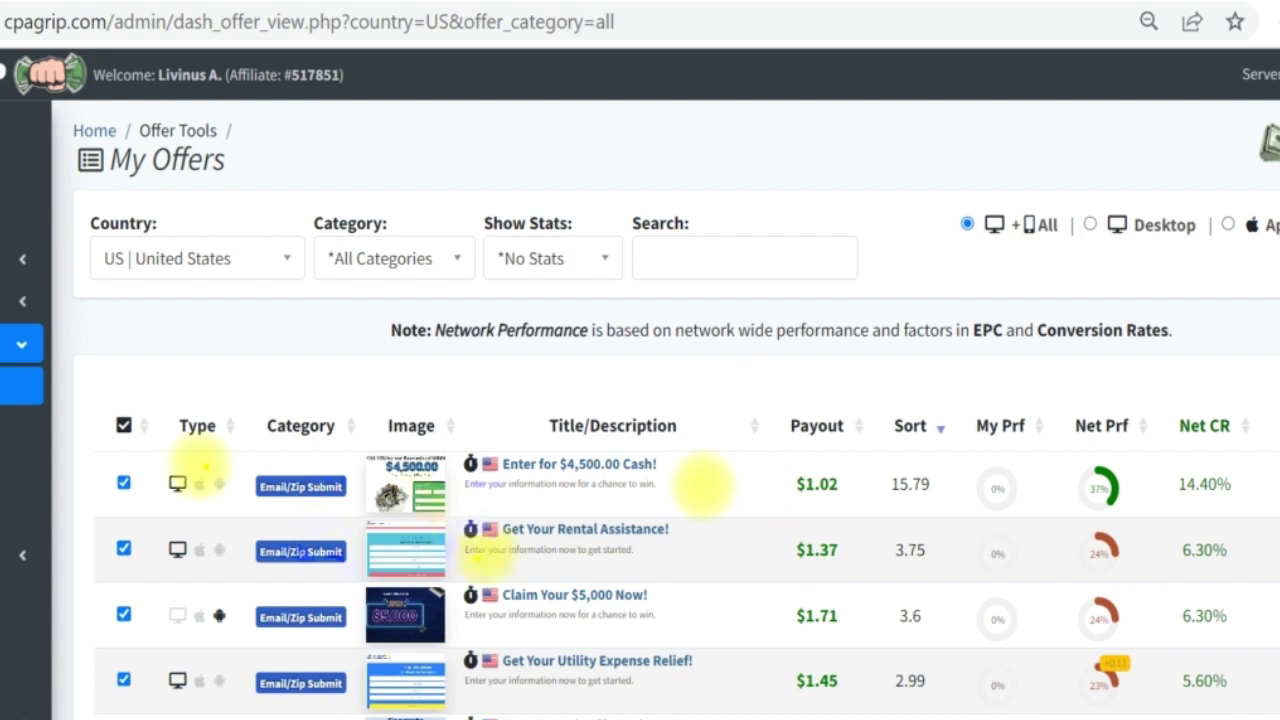
mouse_move(160, 495)
mouse_down()
mouse_move(238, 462)
mouse_move(258, 510)
mouse_up()
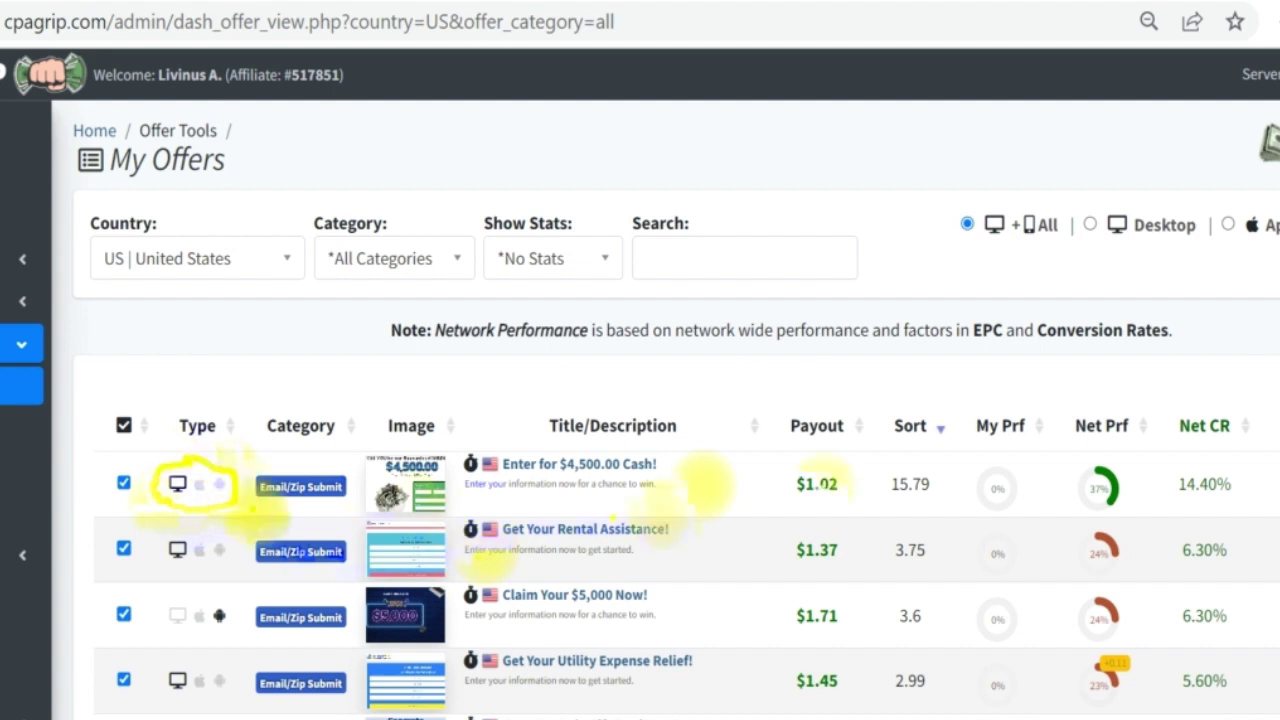
drag(765, 506, 857, 520)
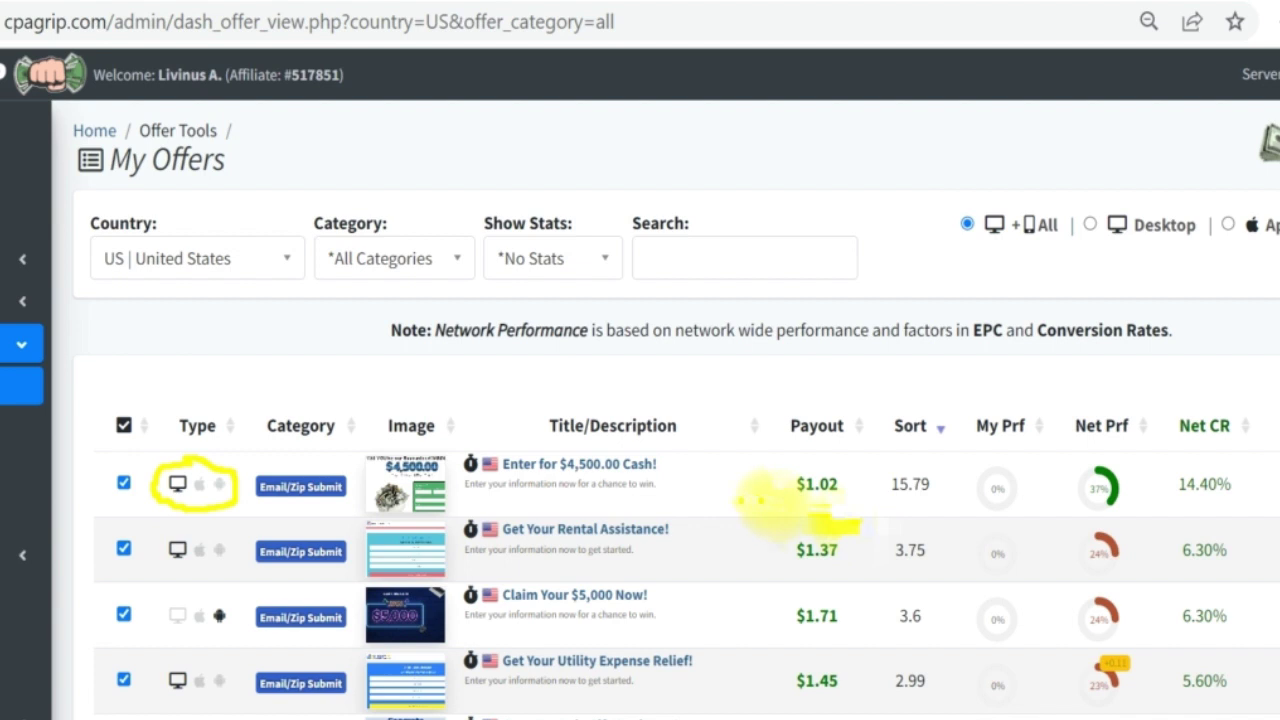
mouse_move(745, 498)
mouse_down()
mouse_move(825, 512)
mouse_move(845, 535)
mouse_up()
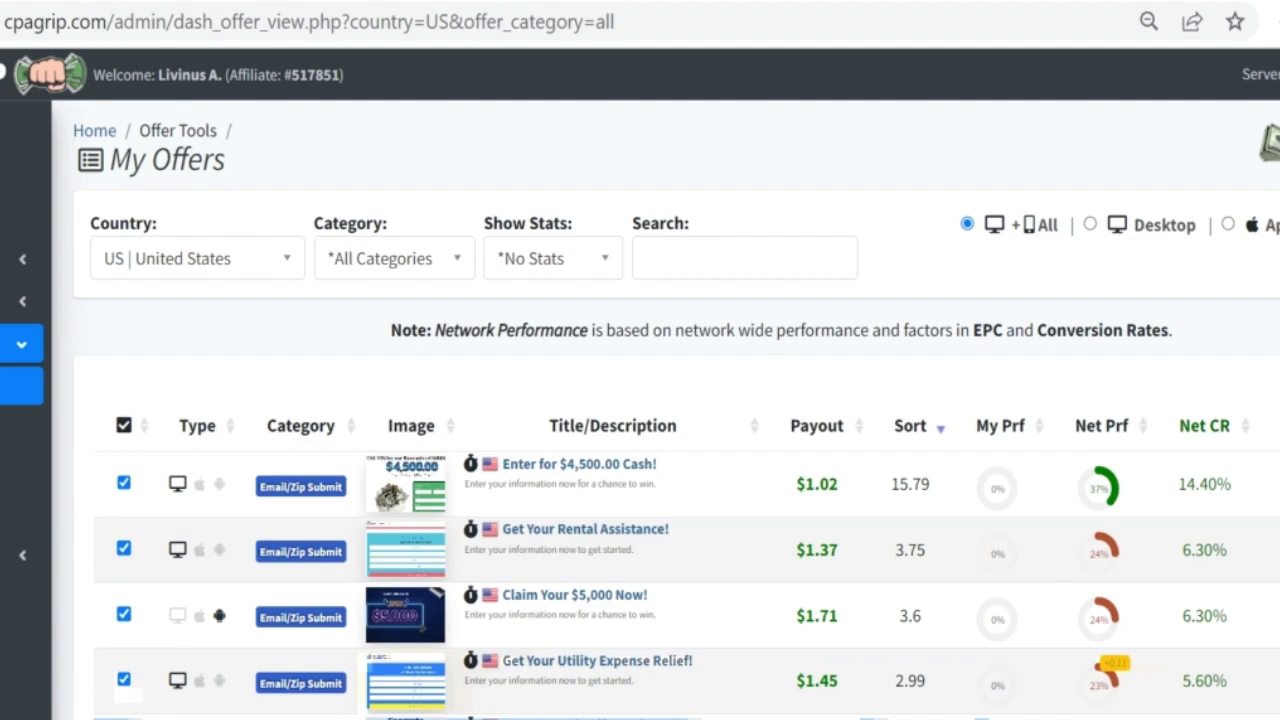
scroll(640, 410, down, 5)
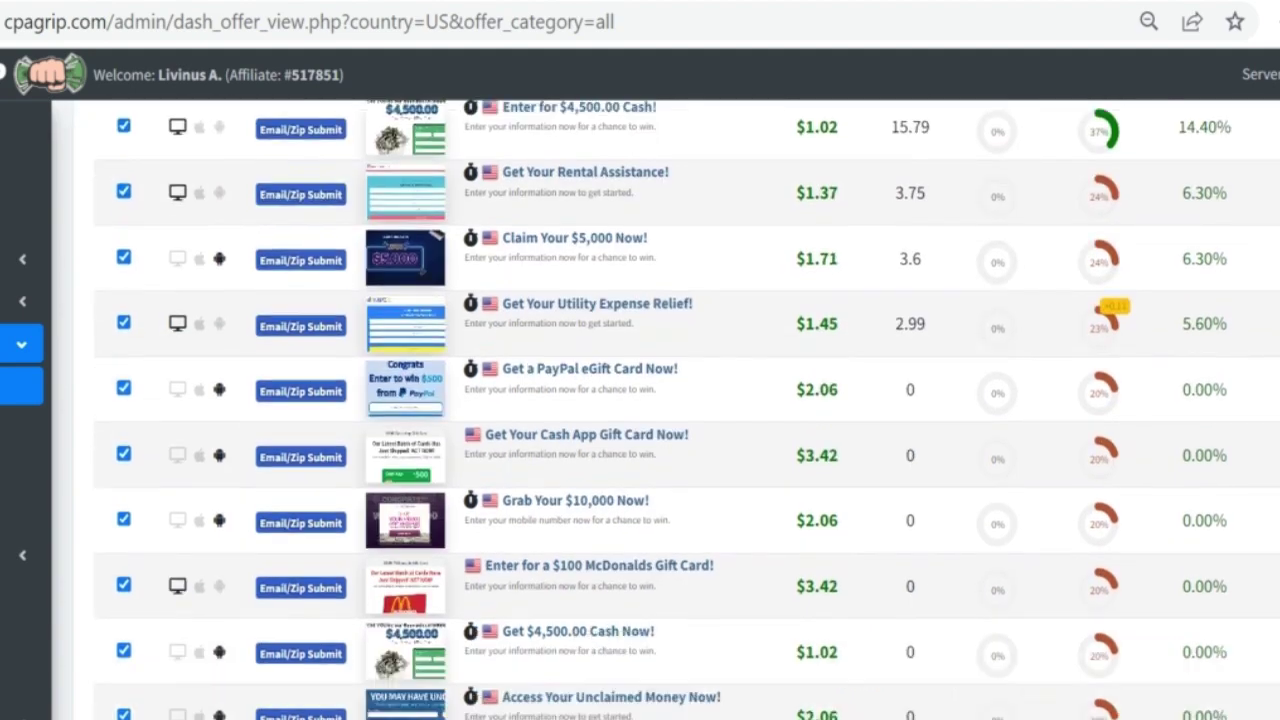
scroll(640, 410, down, 10)
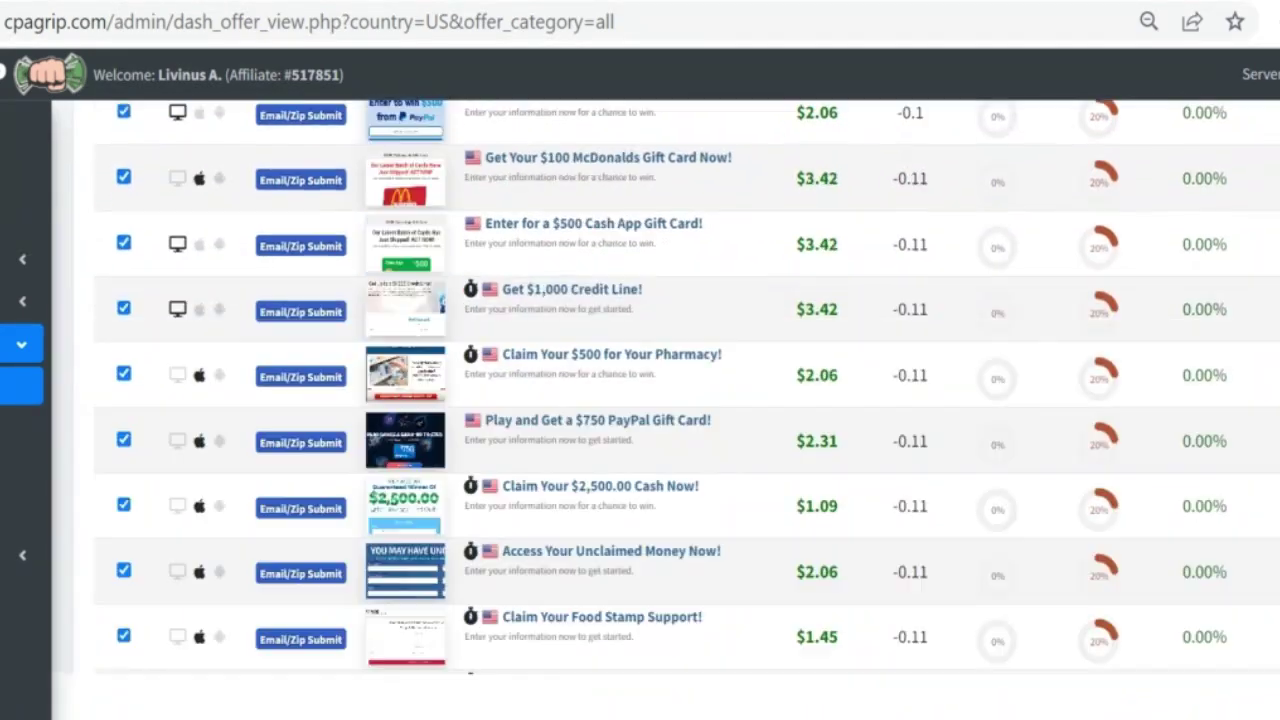
scroll(640, 410, up, 3)
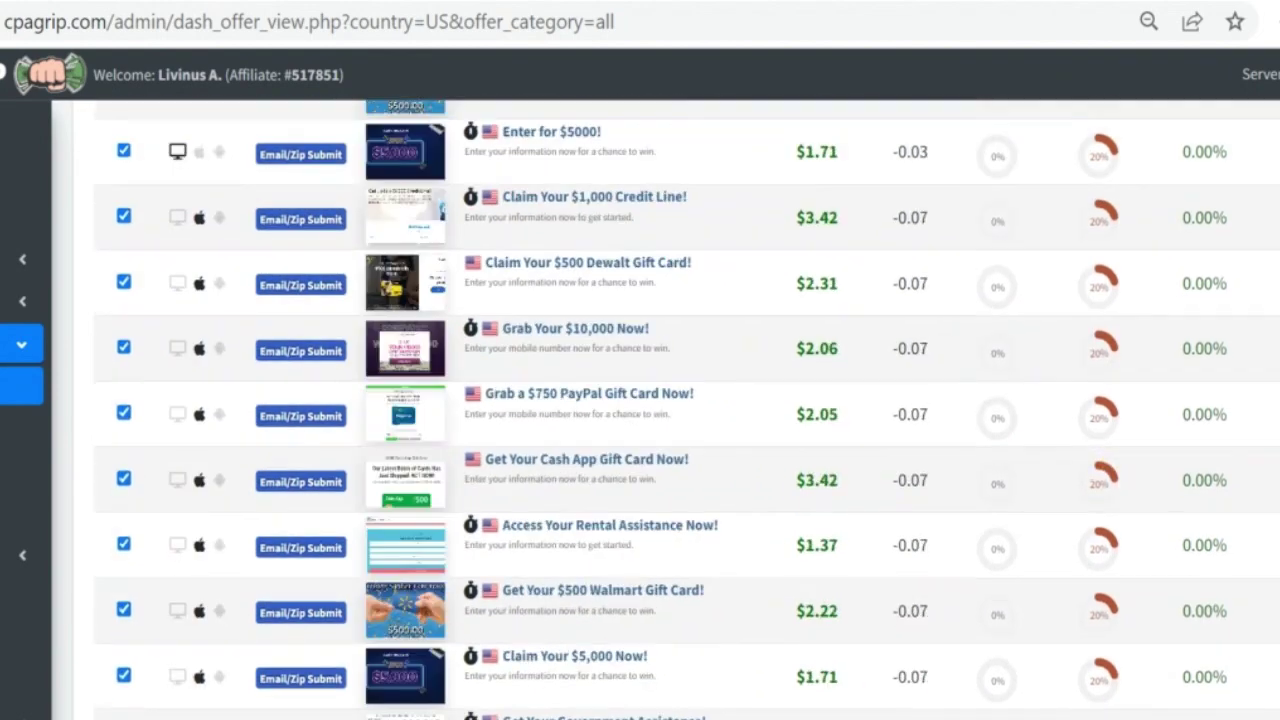
scroll(640, 410, down, 5)
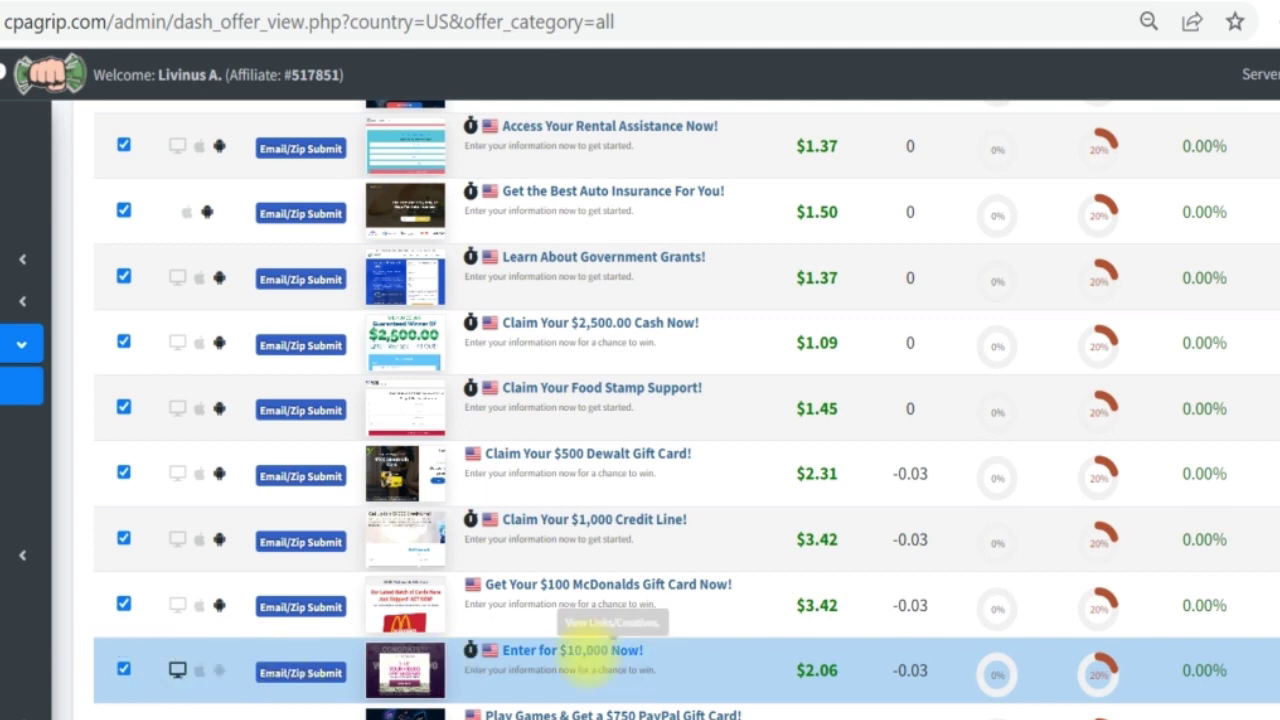
- Copy the 'Enter for $10,000 Now!' tracking link after checking its date and US-only restriction
click(586, 651)
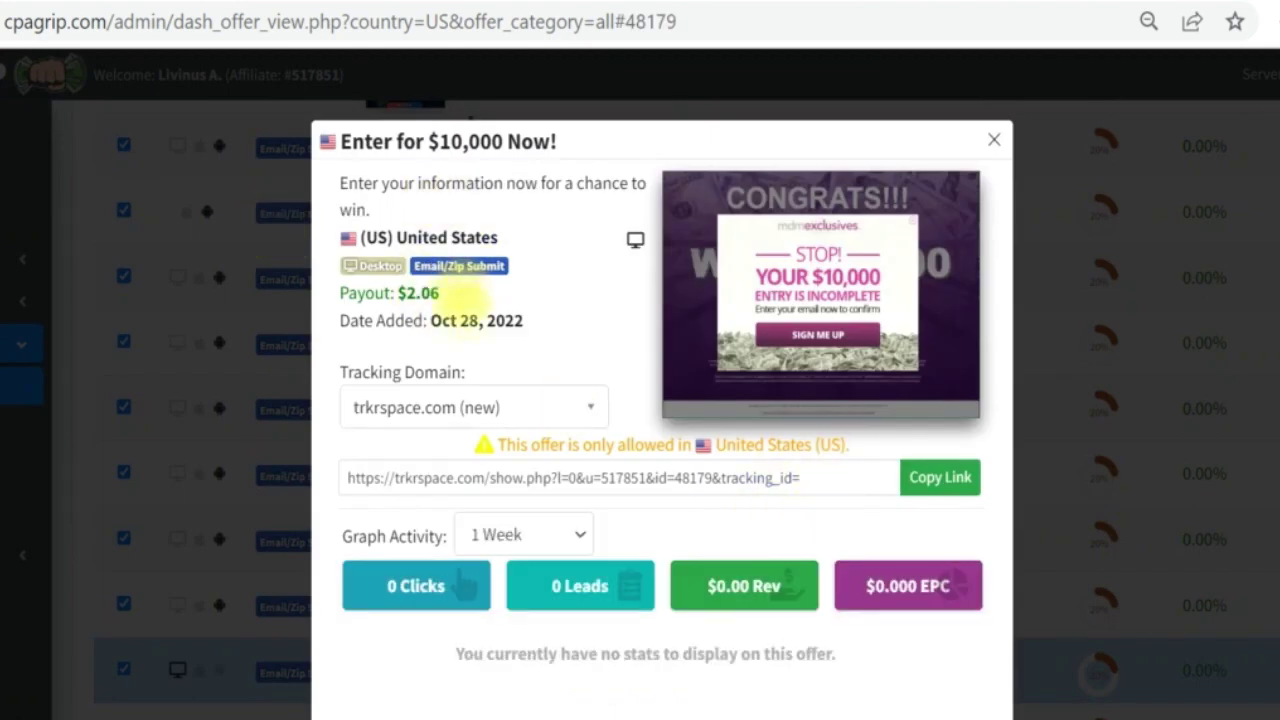
drag(457, 320, 522, 320)
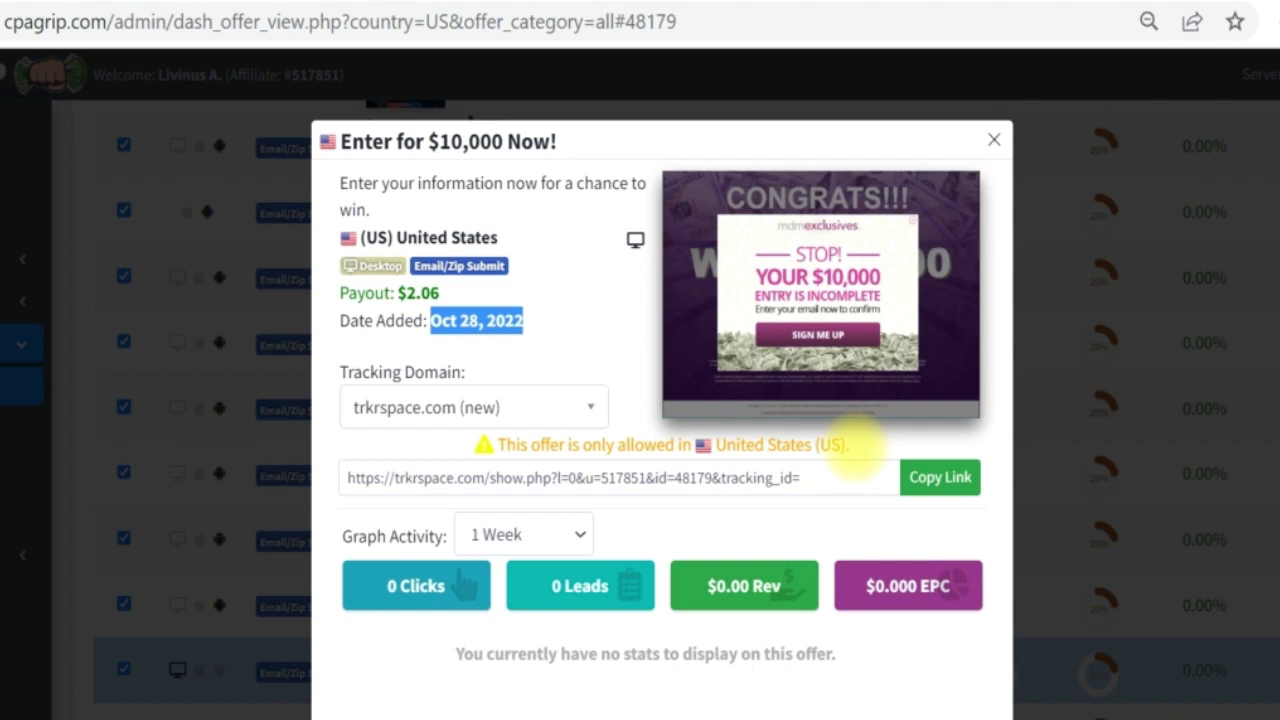
drag(850, 445, 700, 443)
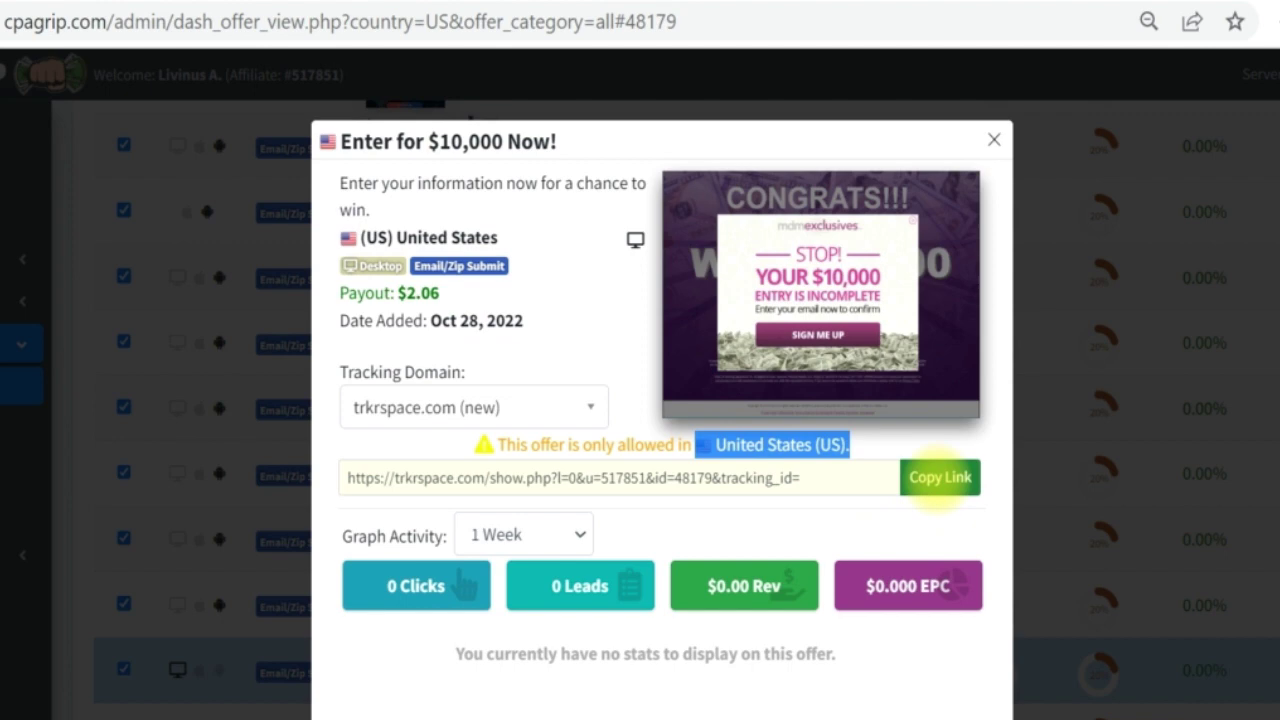
click(940, 478)
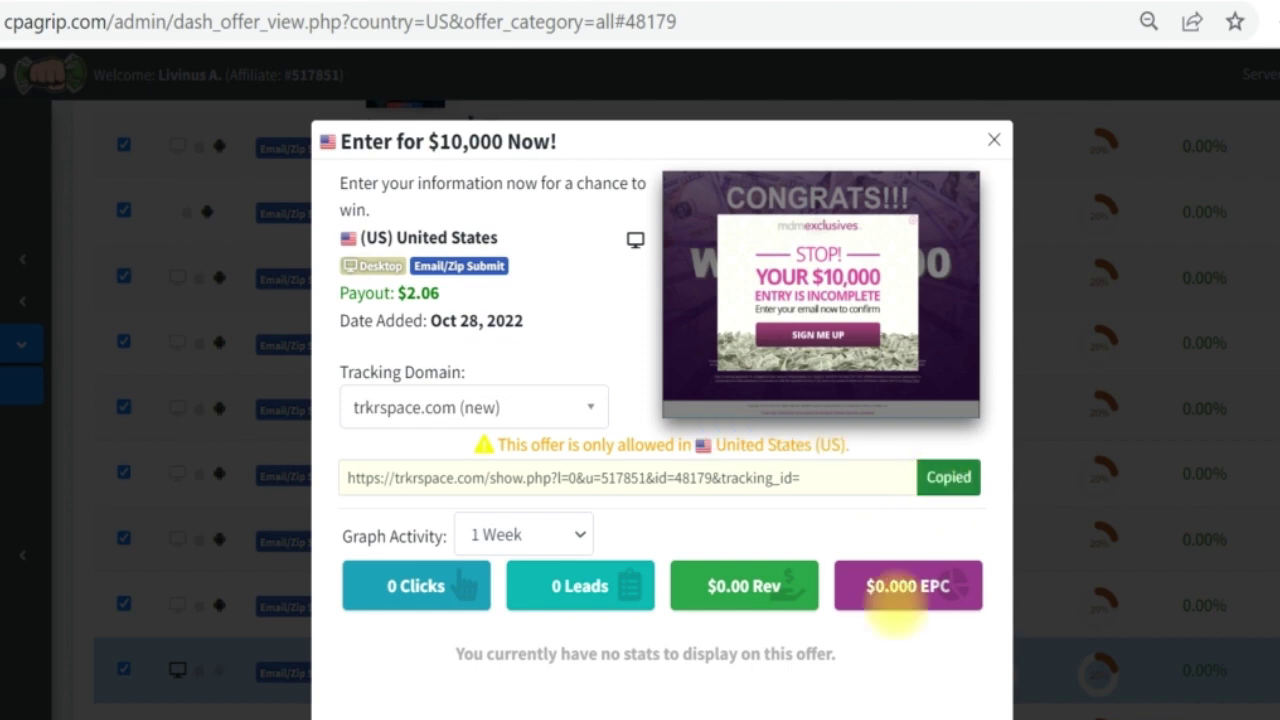
key(Escape)
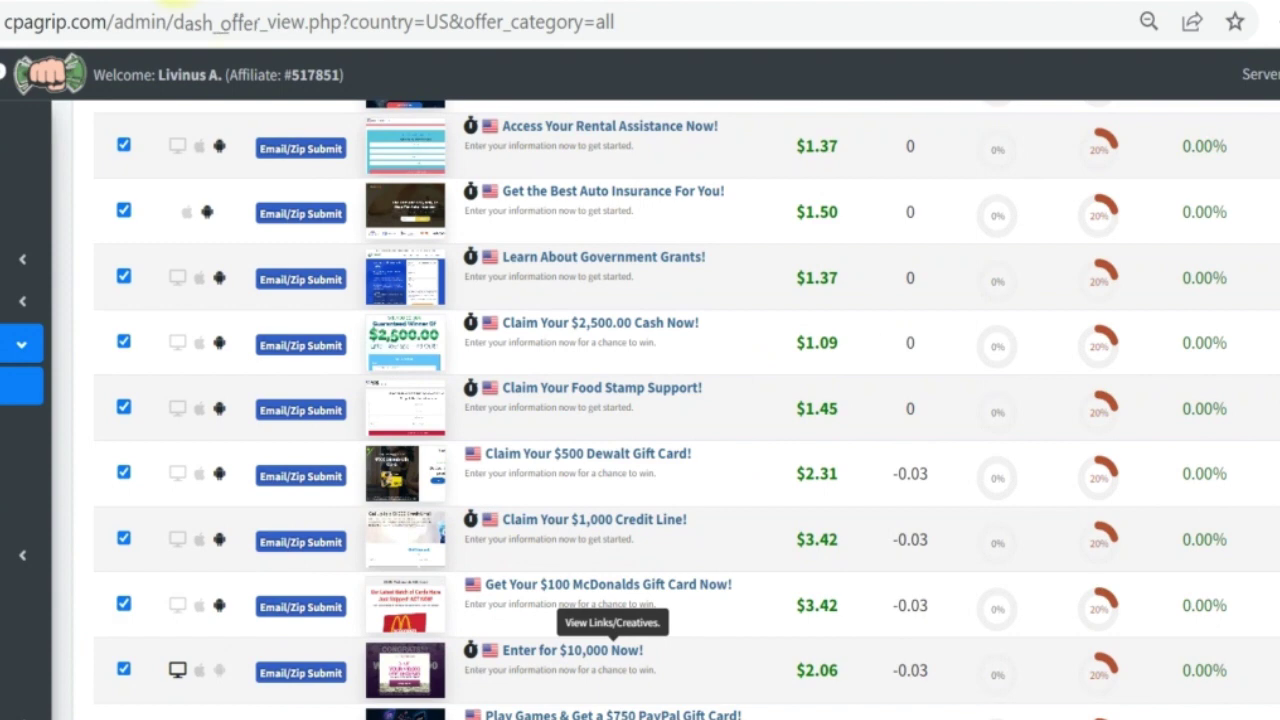
key(ctrl+t)
- Search Google for 'online notepad' and open the aNotepad site from the results
text(online)
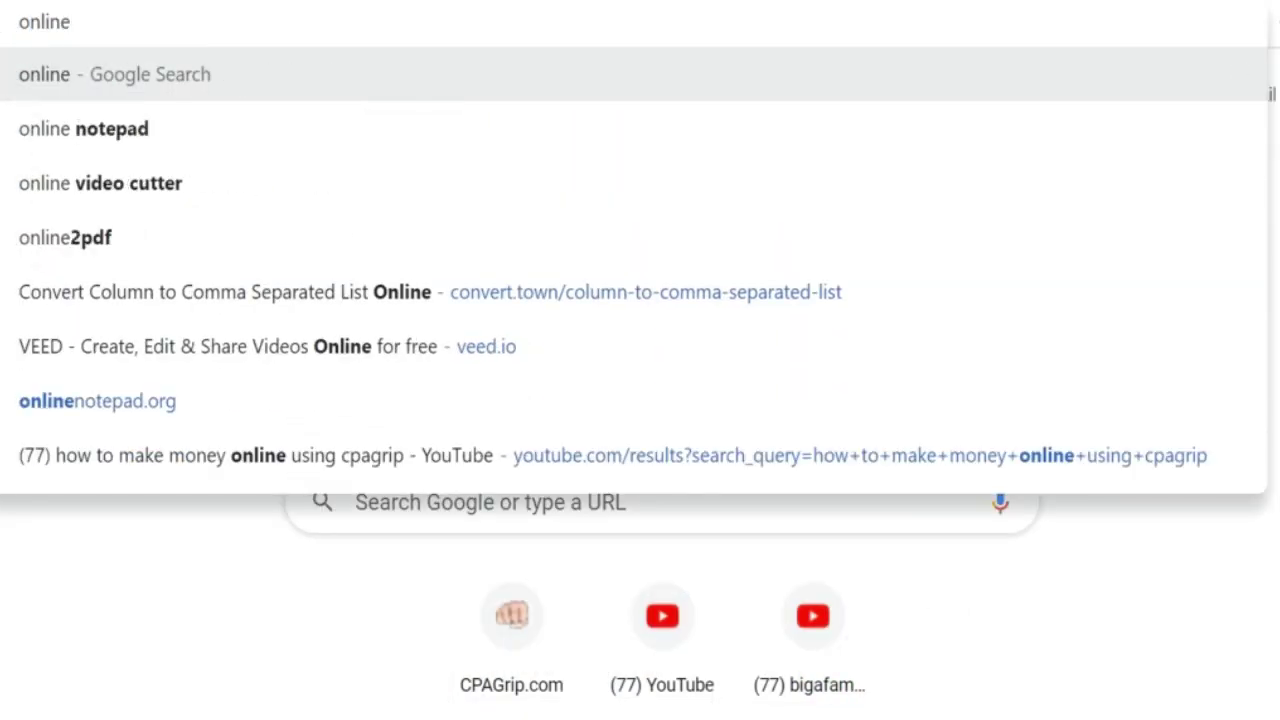
click(128, 128)
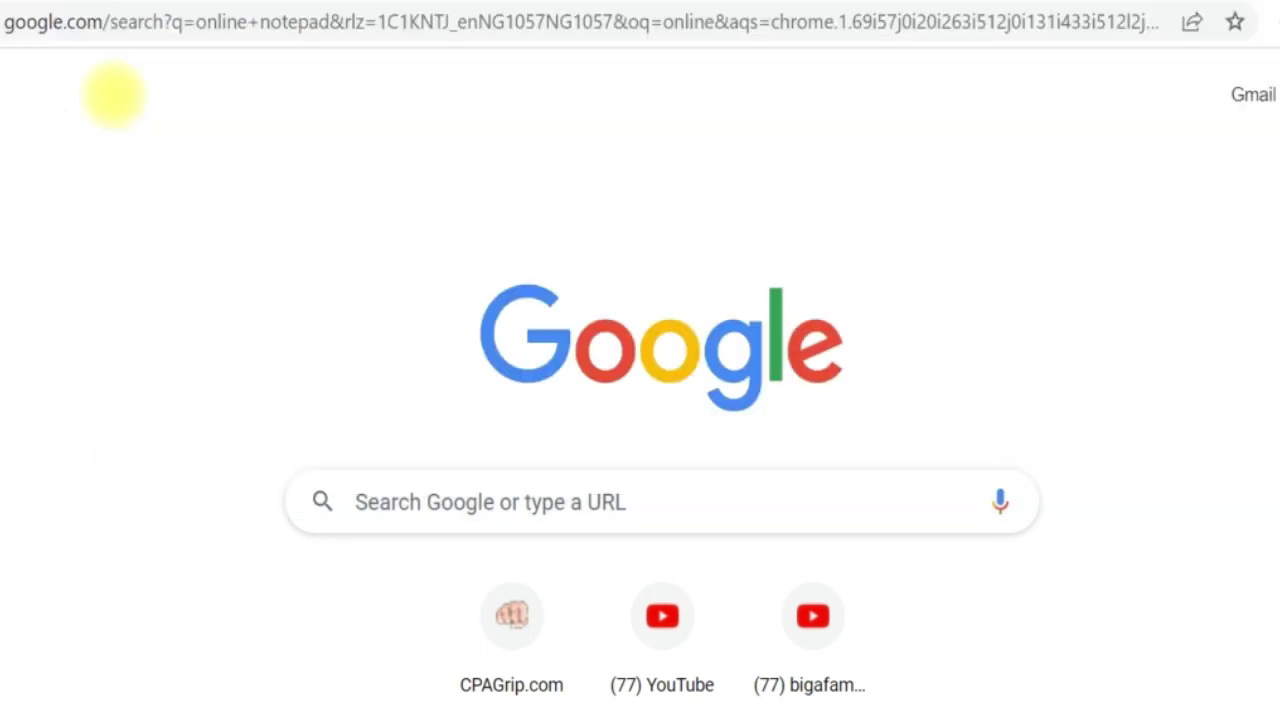
click(160, 598)
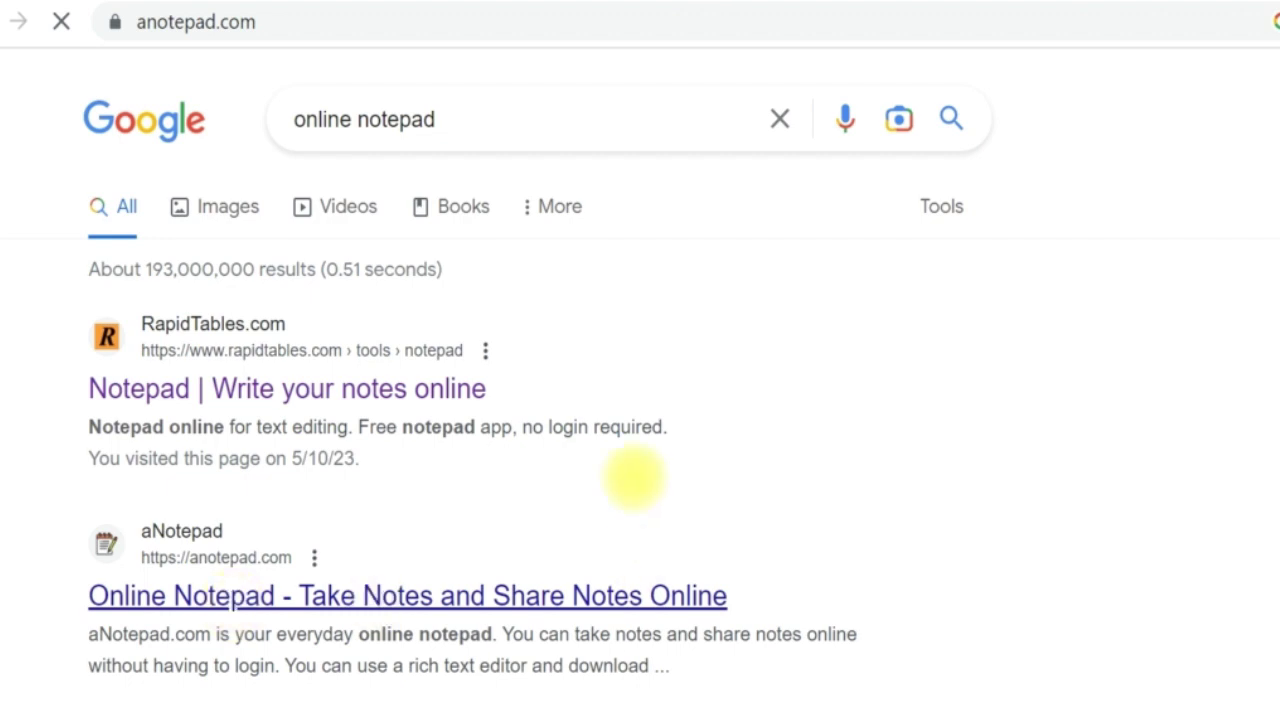
- Paste the copied tracking link into the aNotepad note body
click(507, 368)
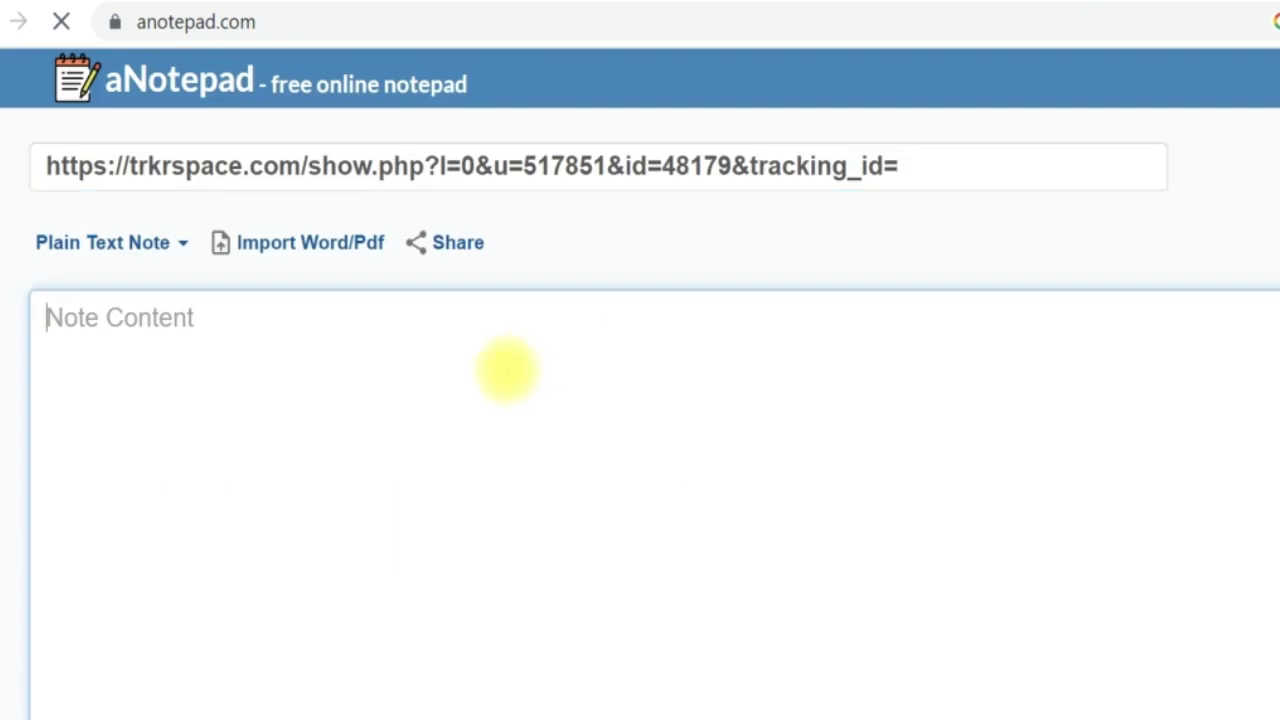
key(ctrl+v)
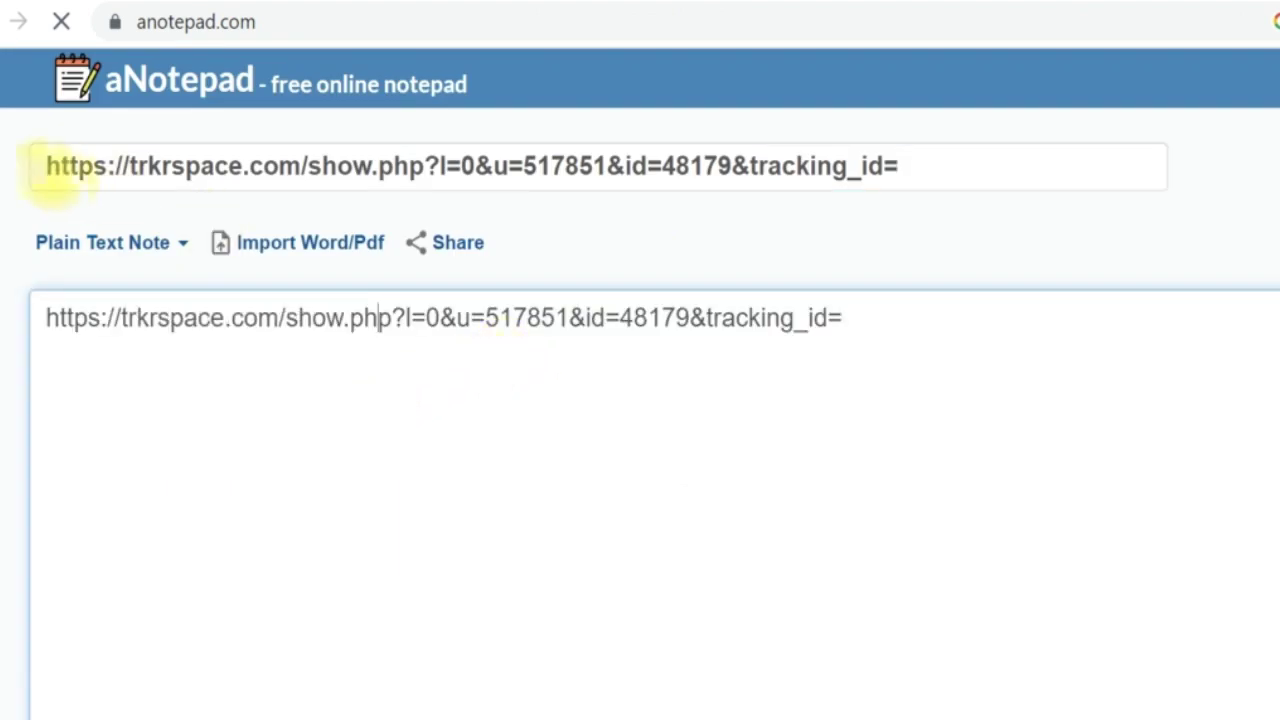
drag(50, 166, 1208, 224)
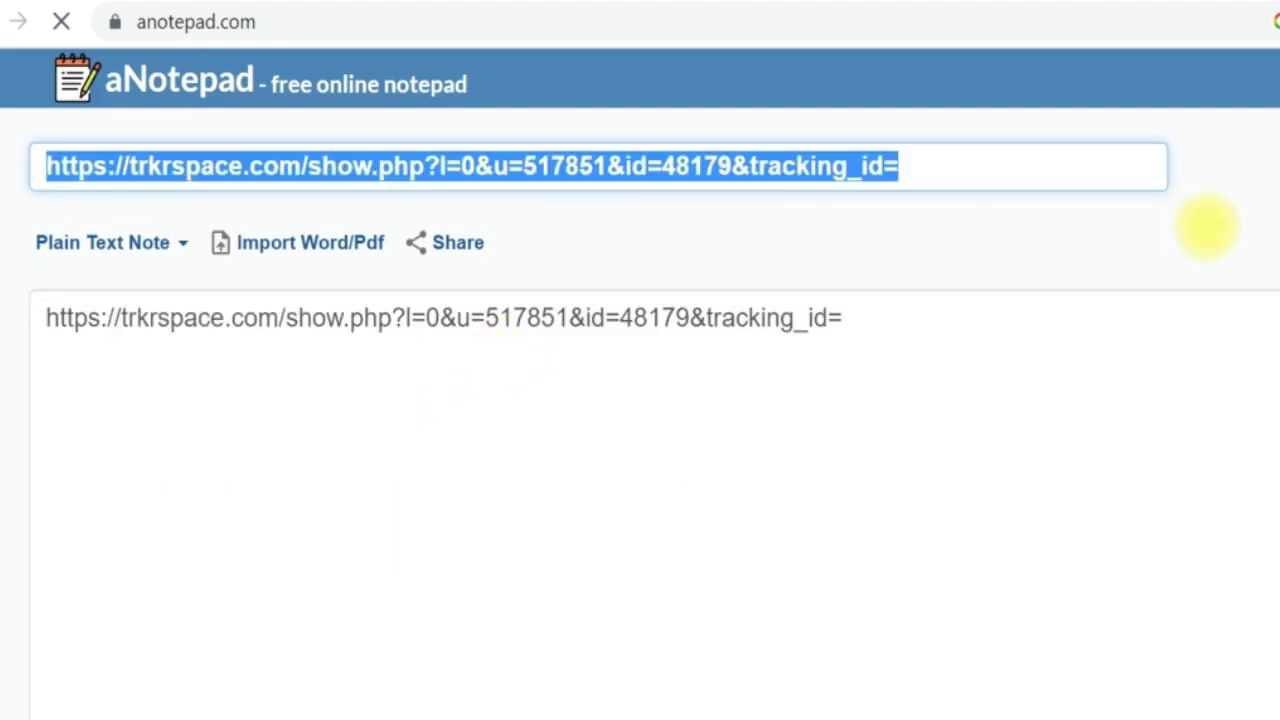
- Title the note 'self click USA Offer', correcting the typos in 'selc' and 'clcik'
text(s)
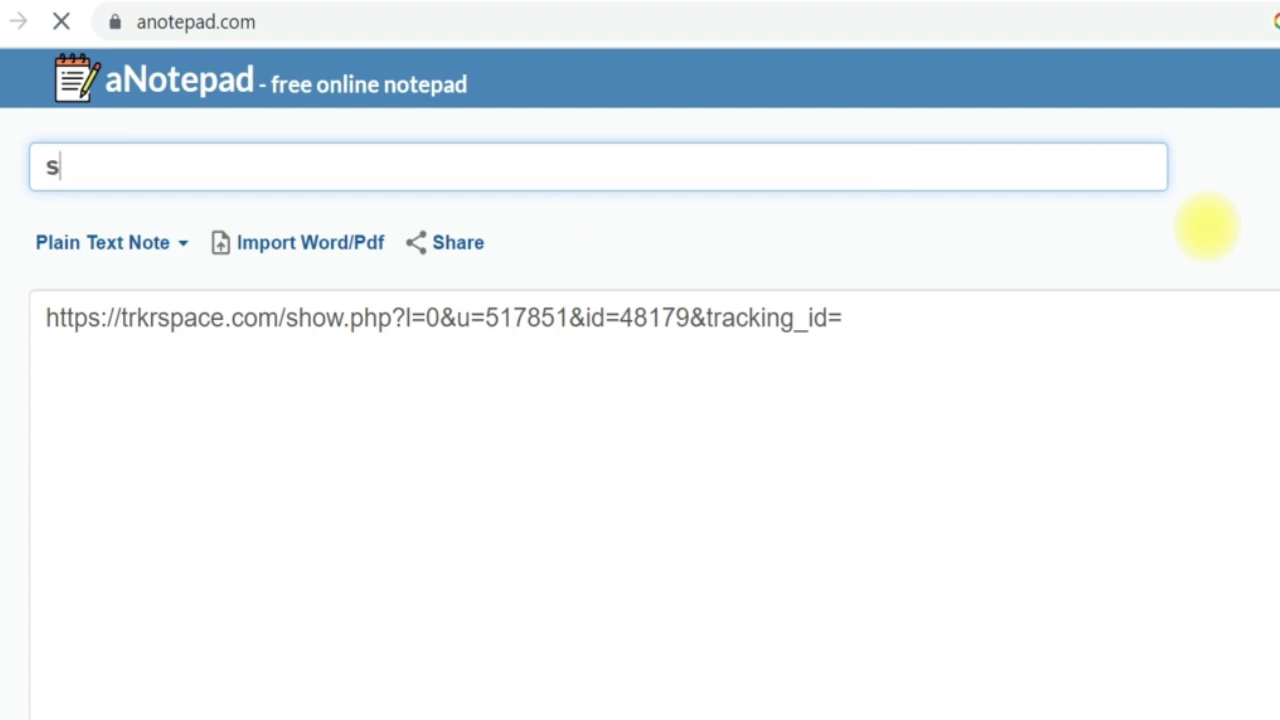
text(elc clci)
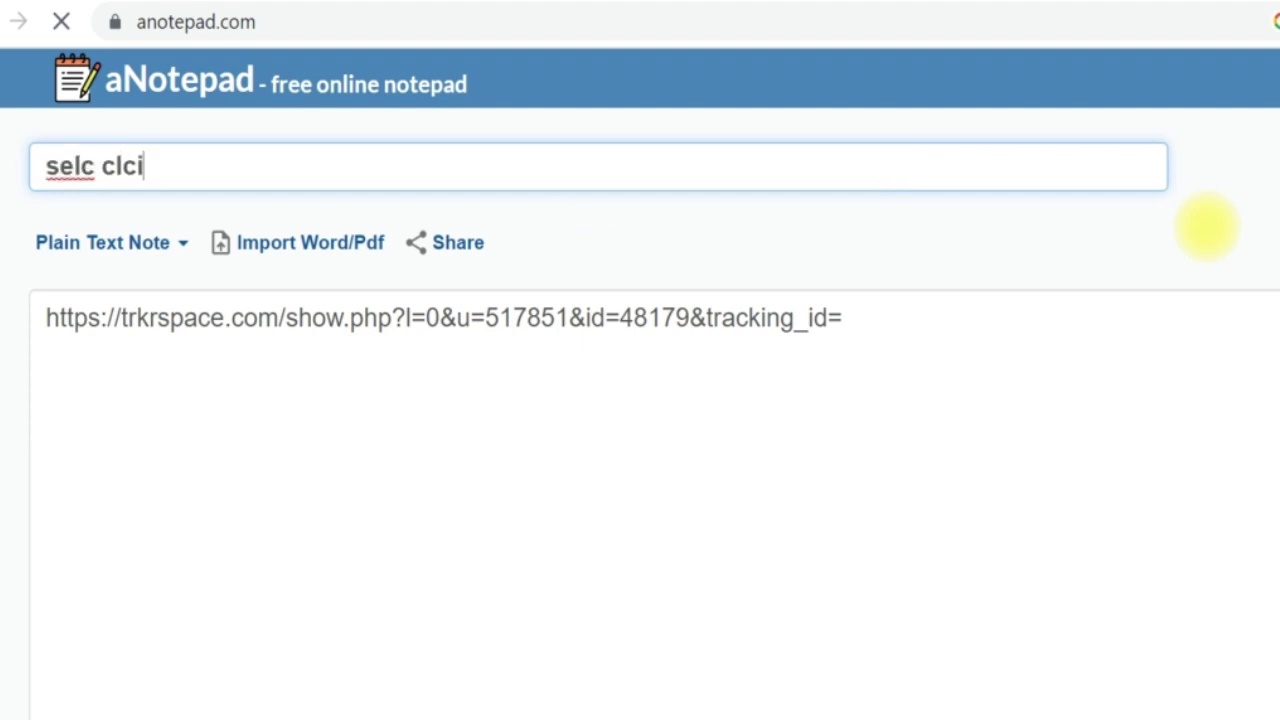
text(k US)
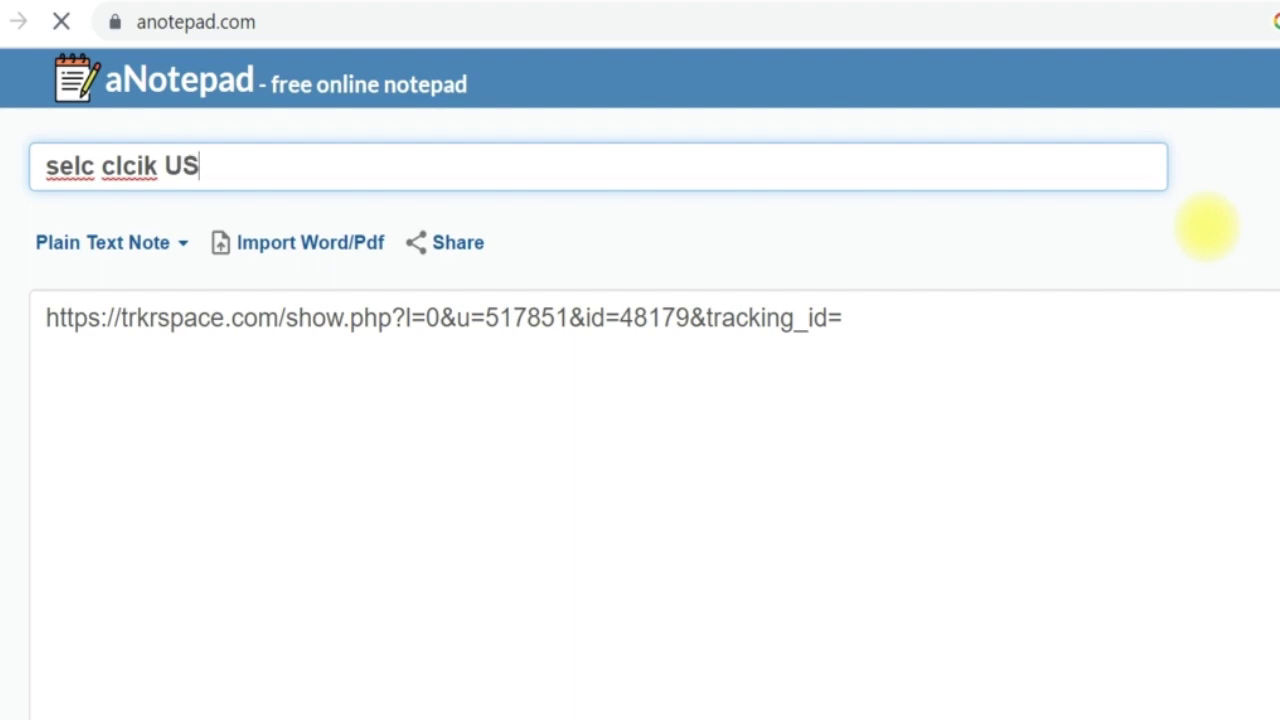
text(A Offer)
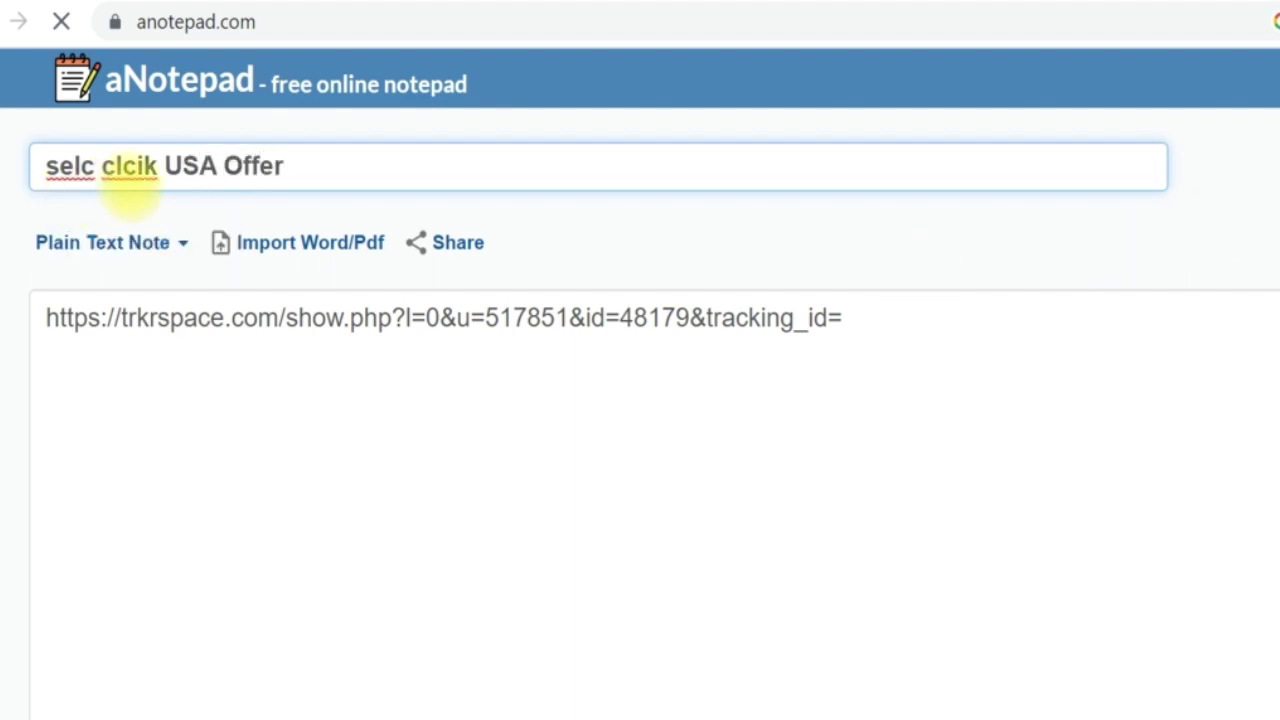
click(135, 165)
key(BackSpace)
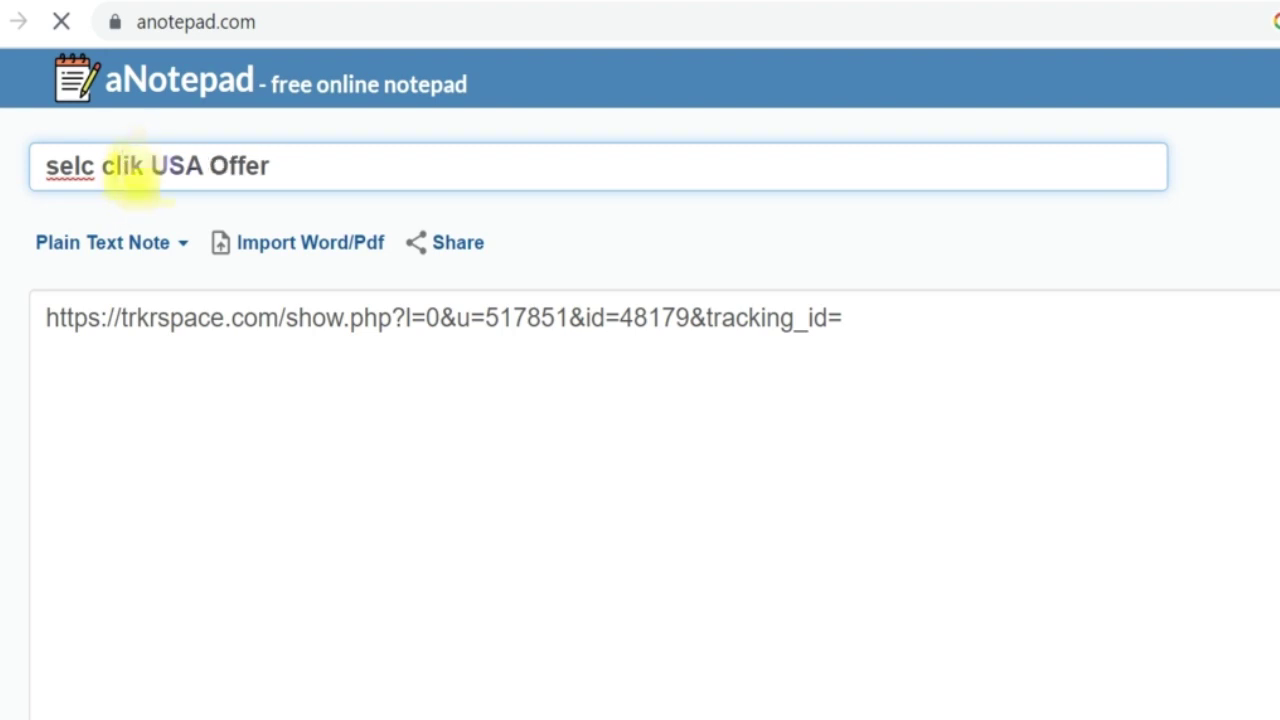
text(c)
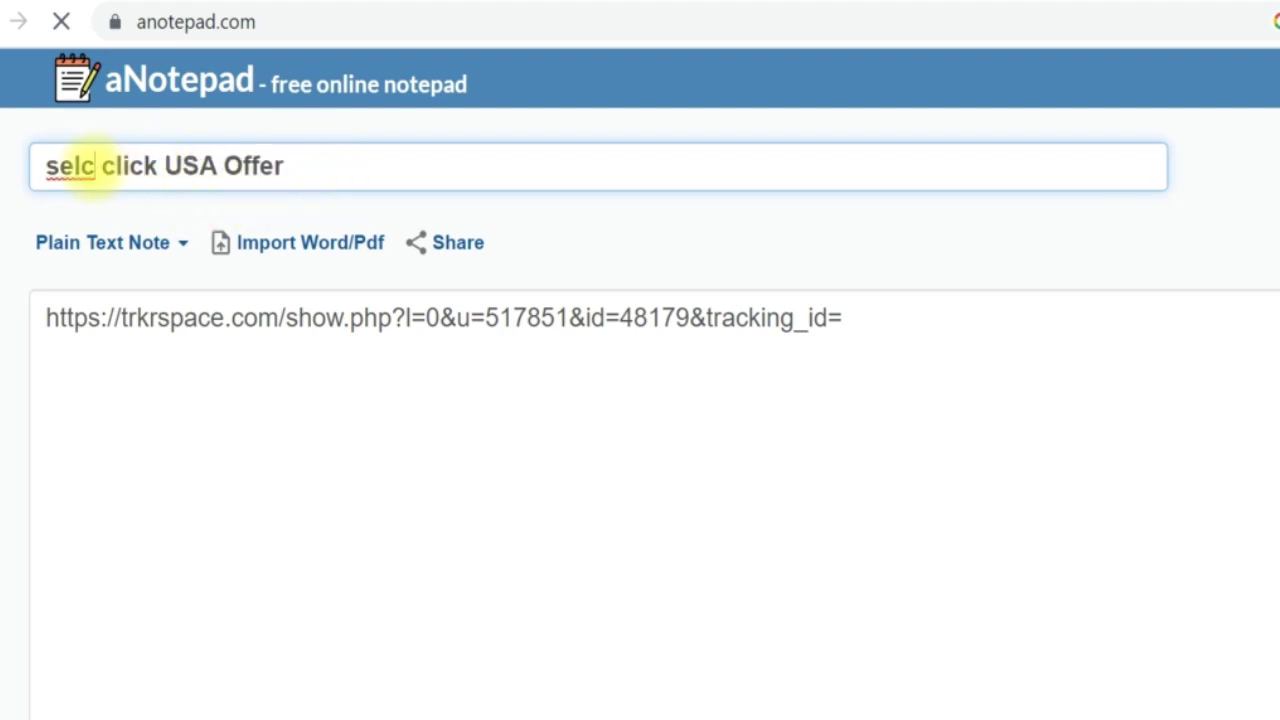
drag(78, 167, 95, 167)
text(f)
click(605, 318)
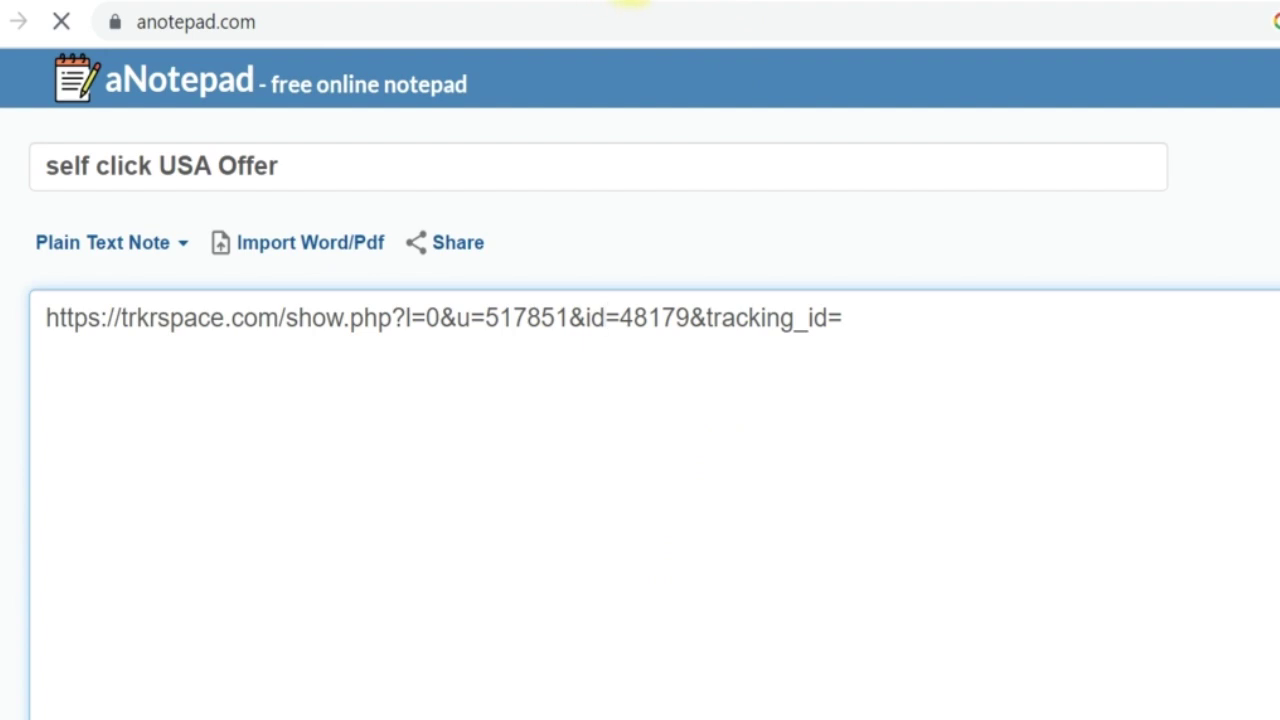
click(632, 3)
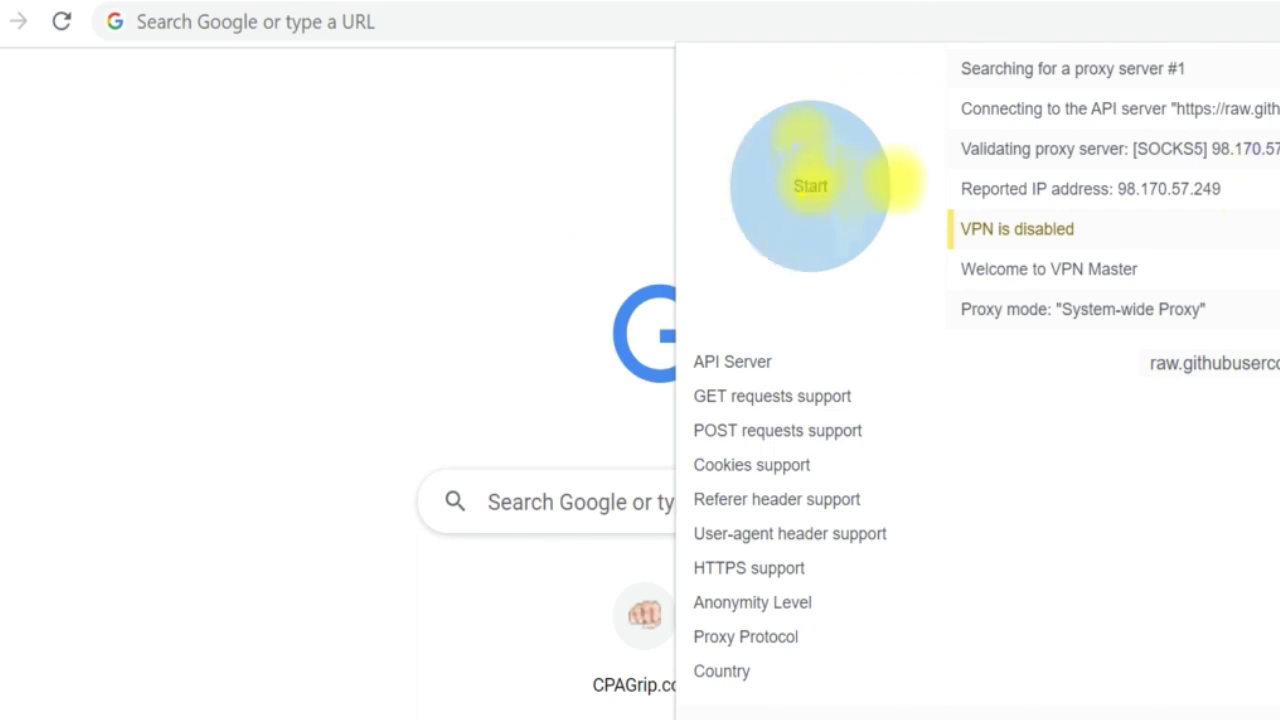
drag(805, 100, 800, 90)
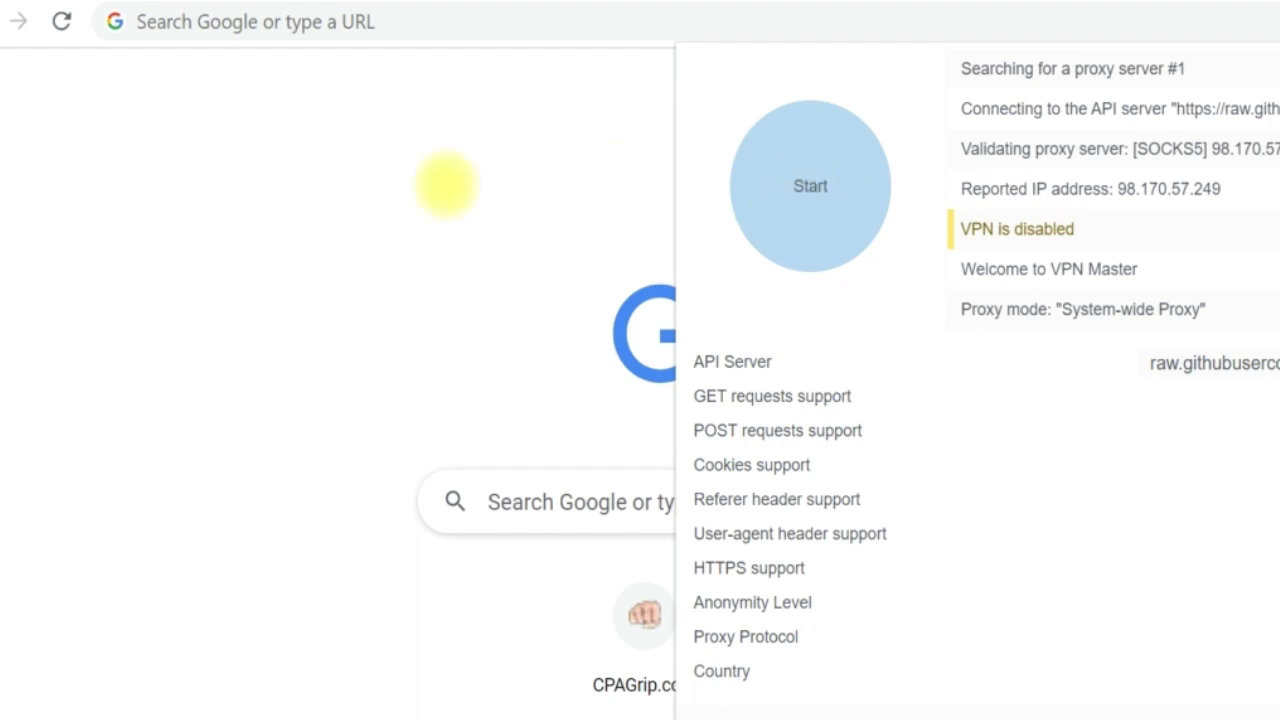
click(443, 186)
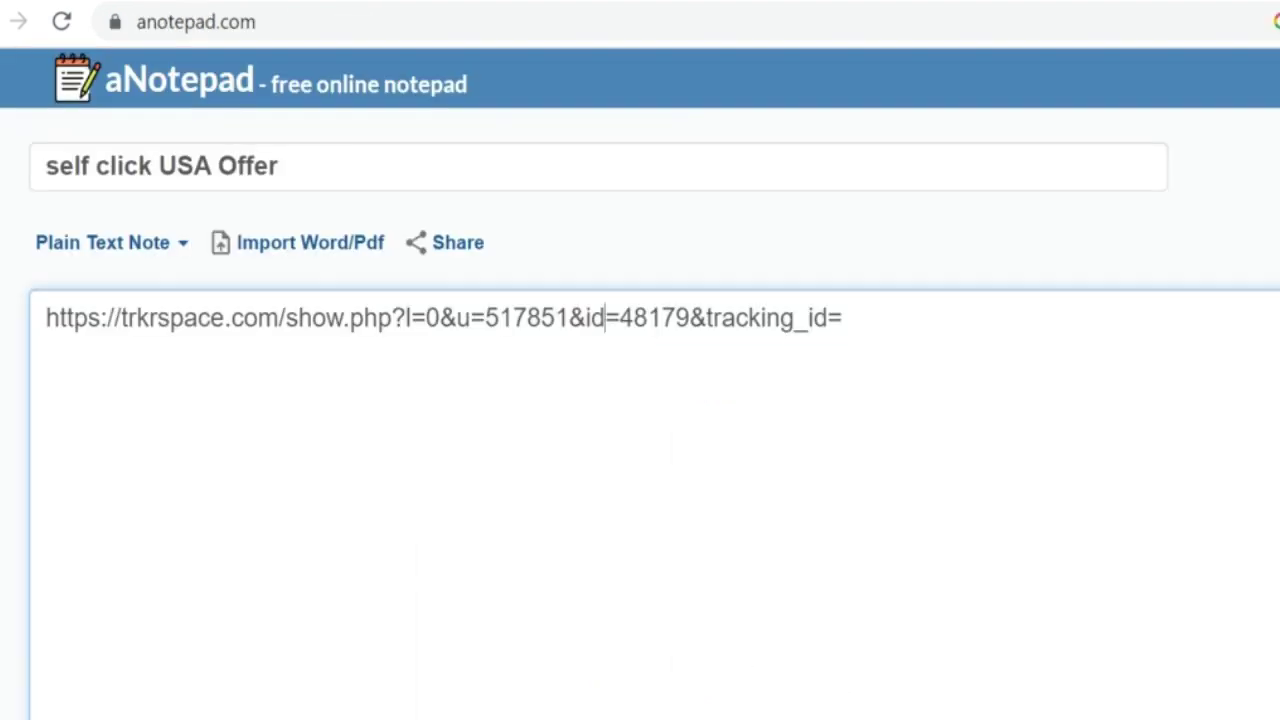
- Copy the tracking link from the aNotepad note
drag(893, 320, 29, 380)
right_click(280, 330)
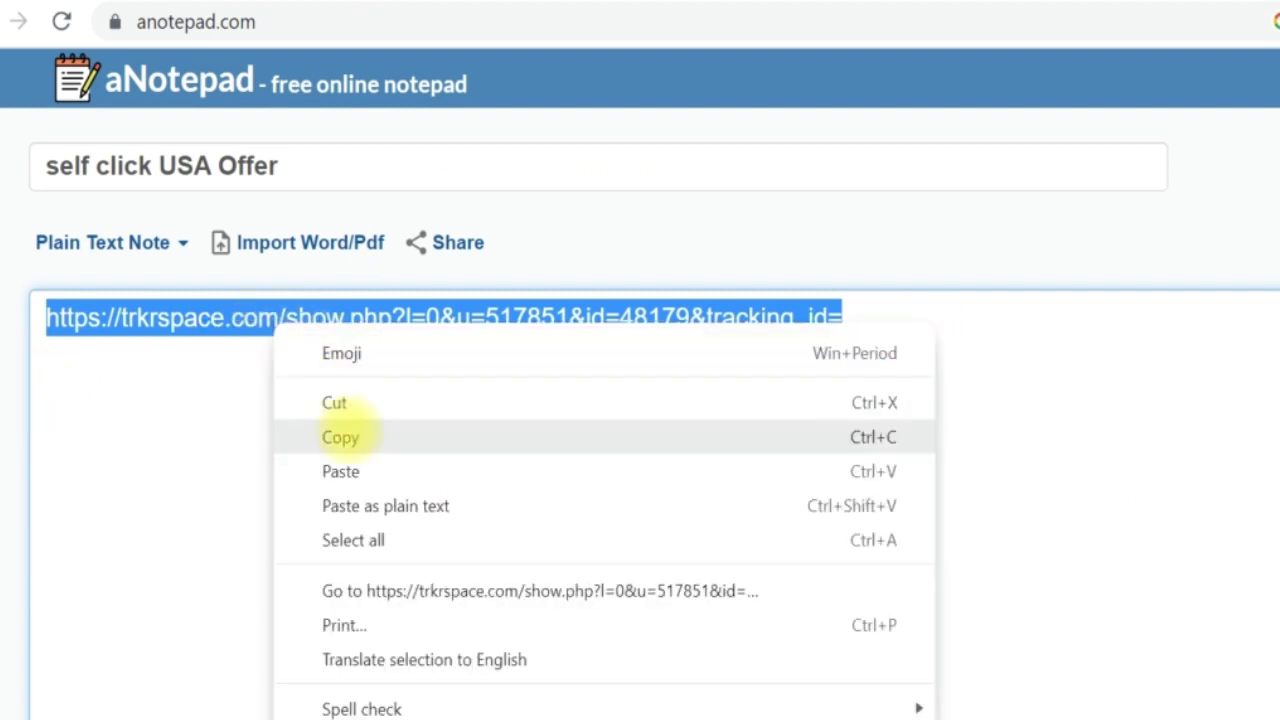
click(343, 434)
- Paste the trkrspace tracking link into a new tab's address bar and select it all
click(635, 2)
click(633, 20)
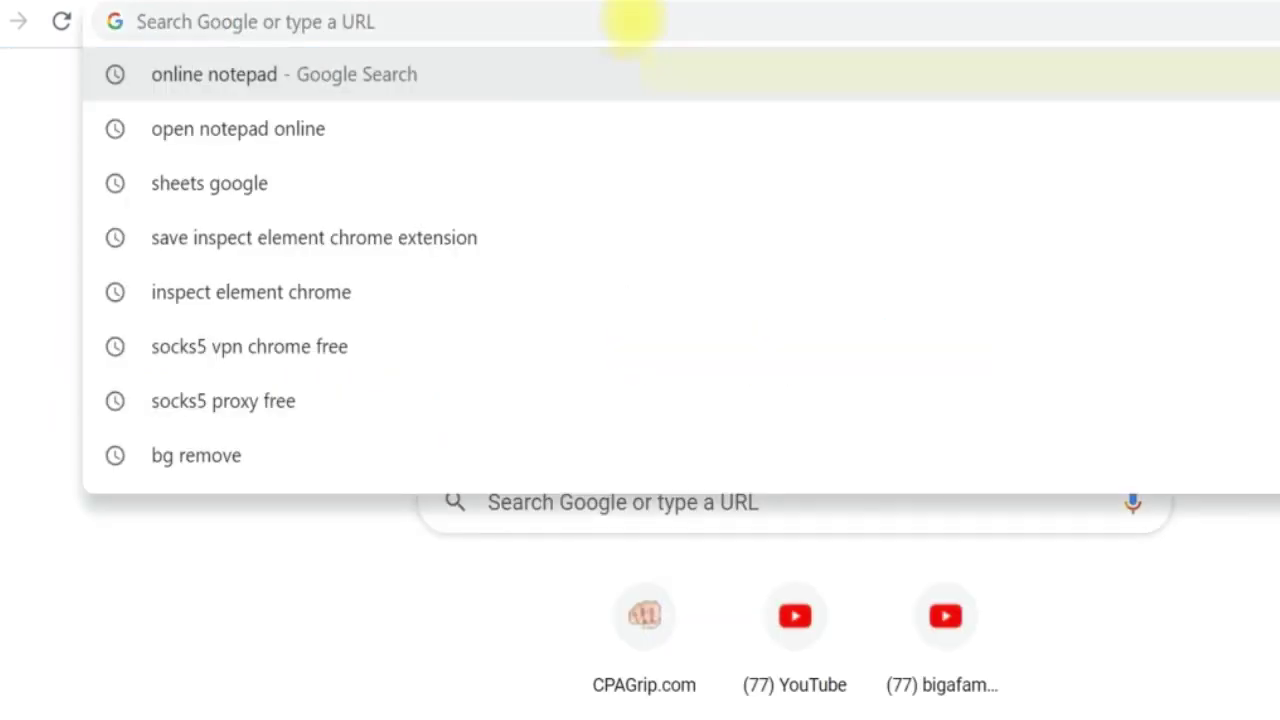
key(ctrl+v)
drag(764, 22, 255, 78)
click(765, 22)
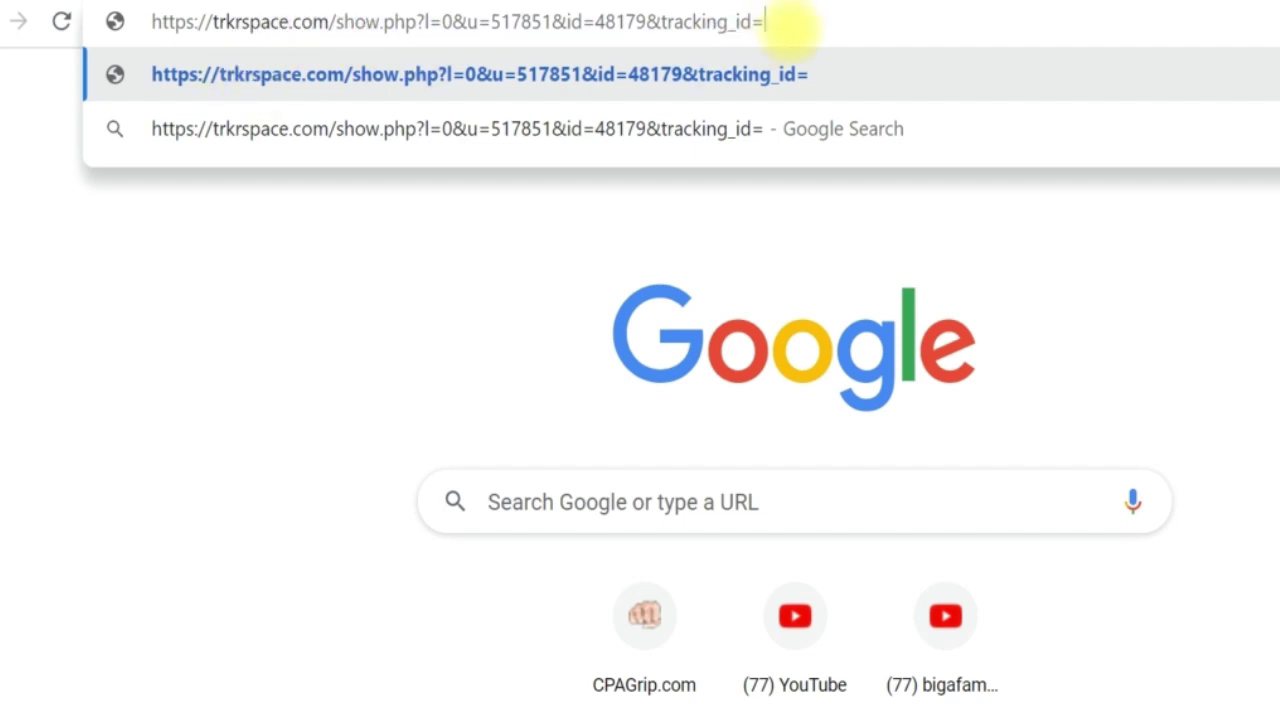
drag(765, 22, 525, 22)
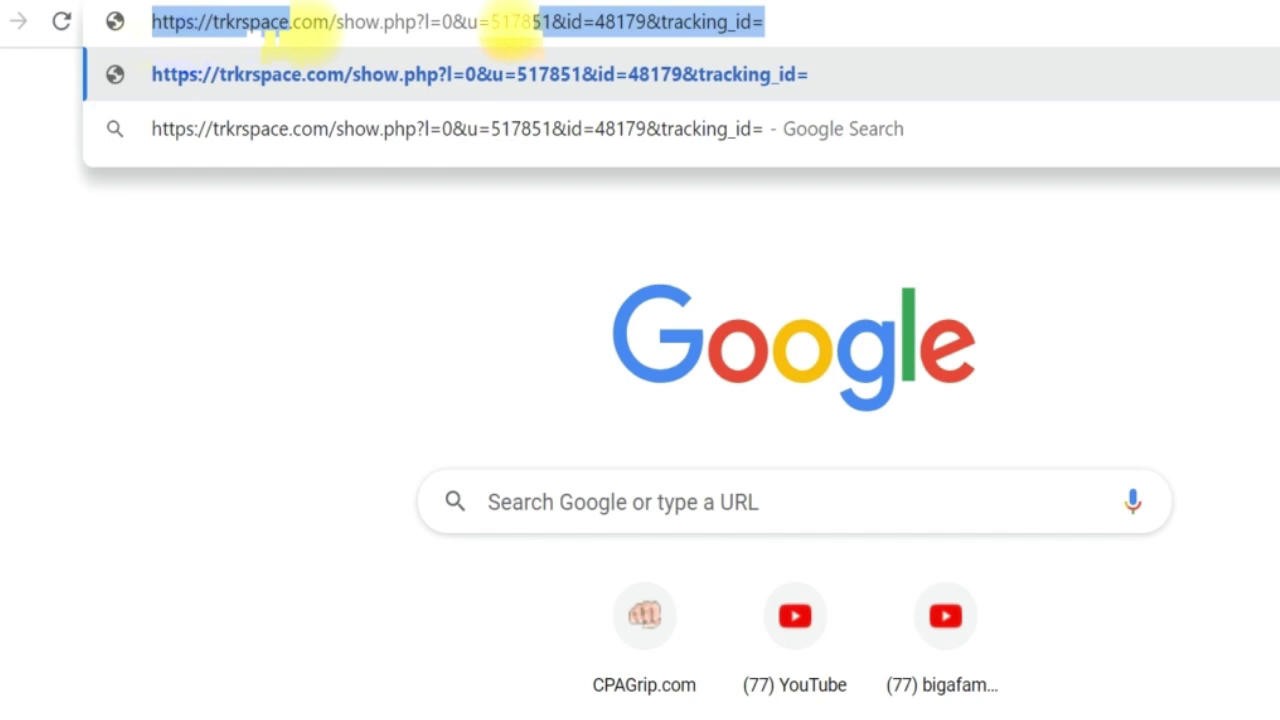
triple_click(510, 22)
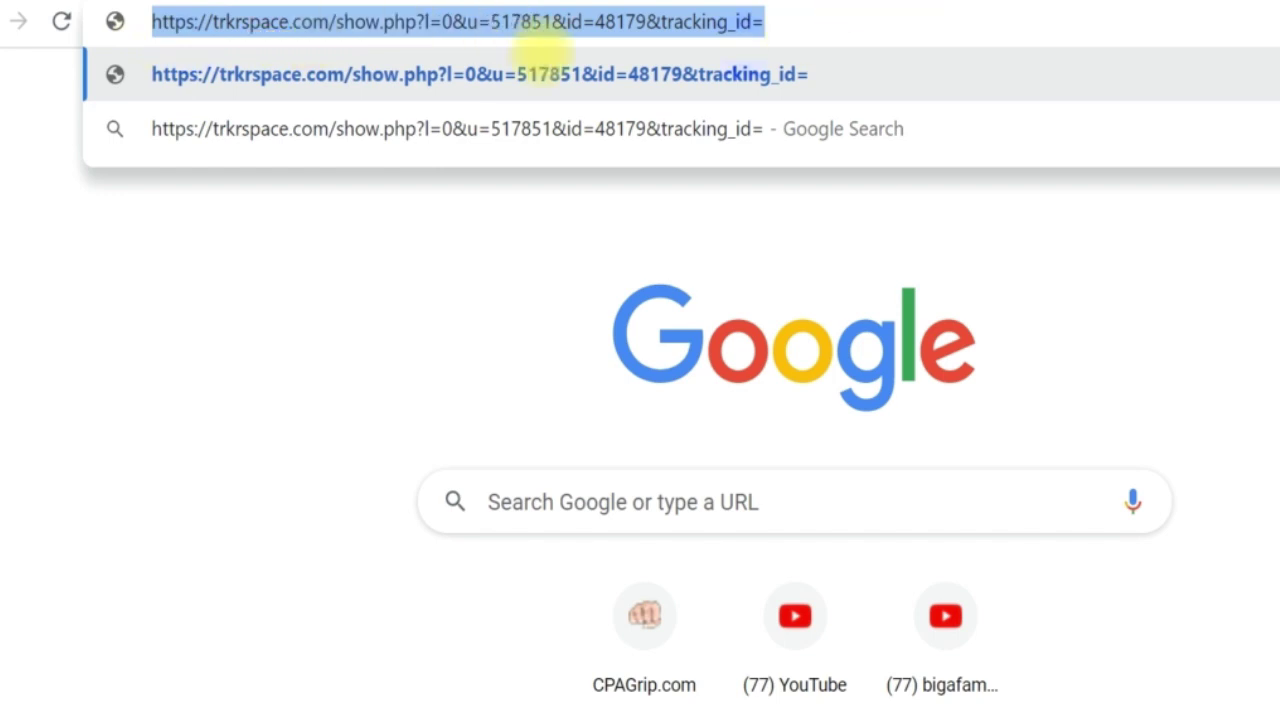
key(ctrl+t)
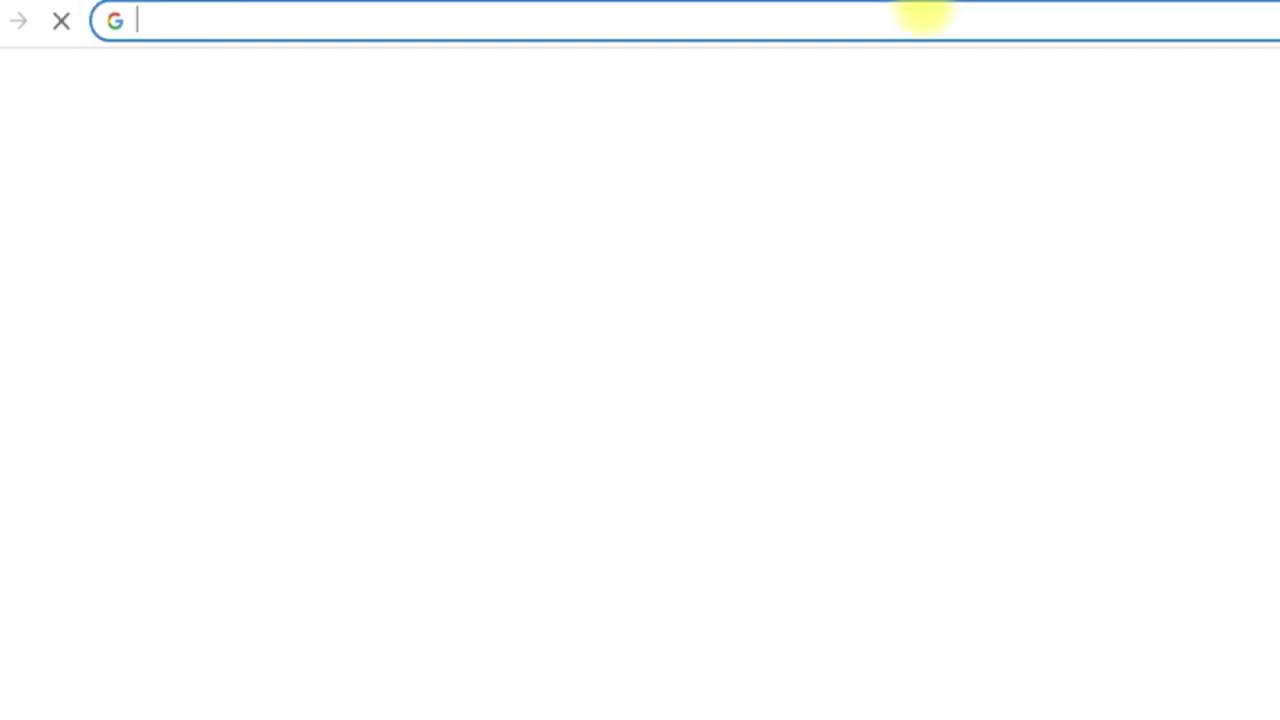
- Go to sites.google.com by typing 'sites.goo' and choosing the suggestion
text(site)
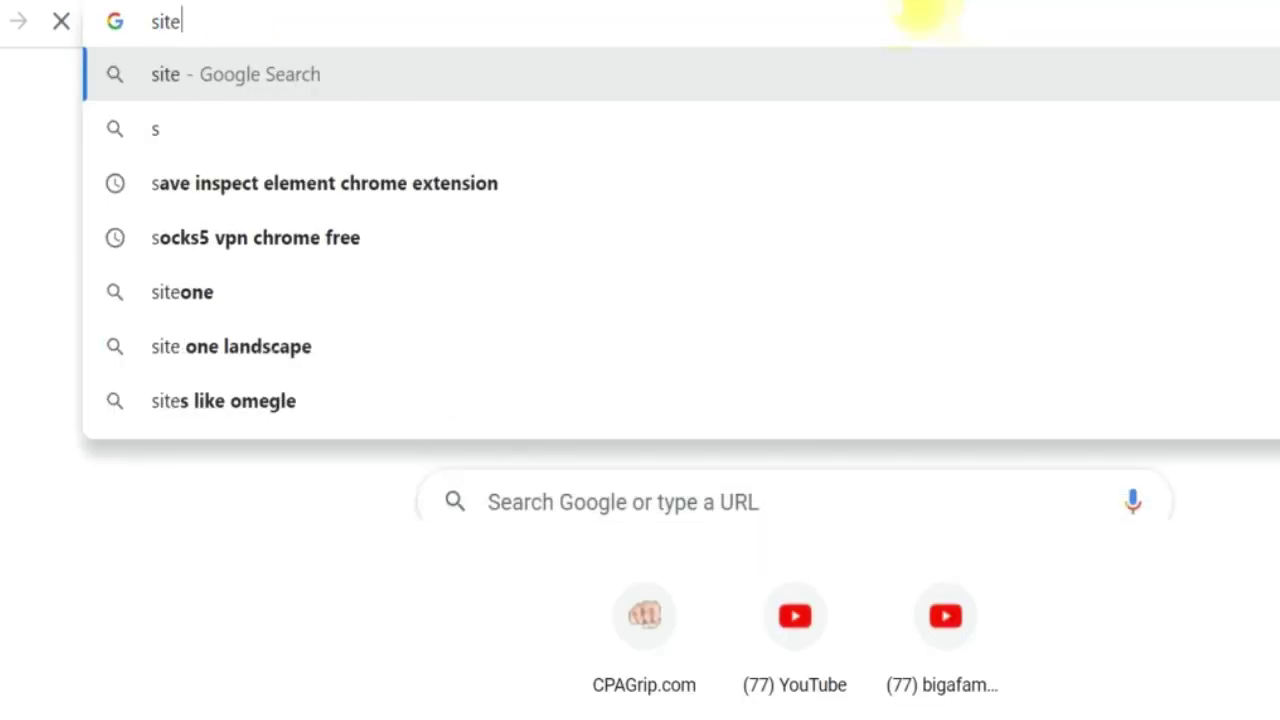
text(s.g)
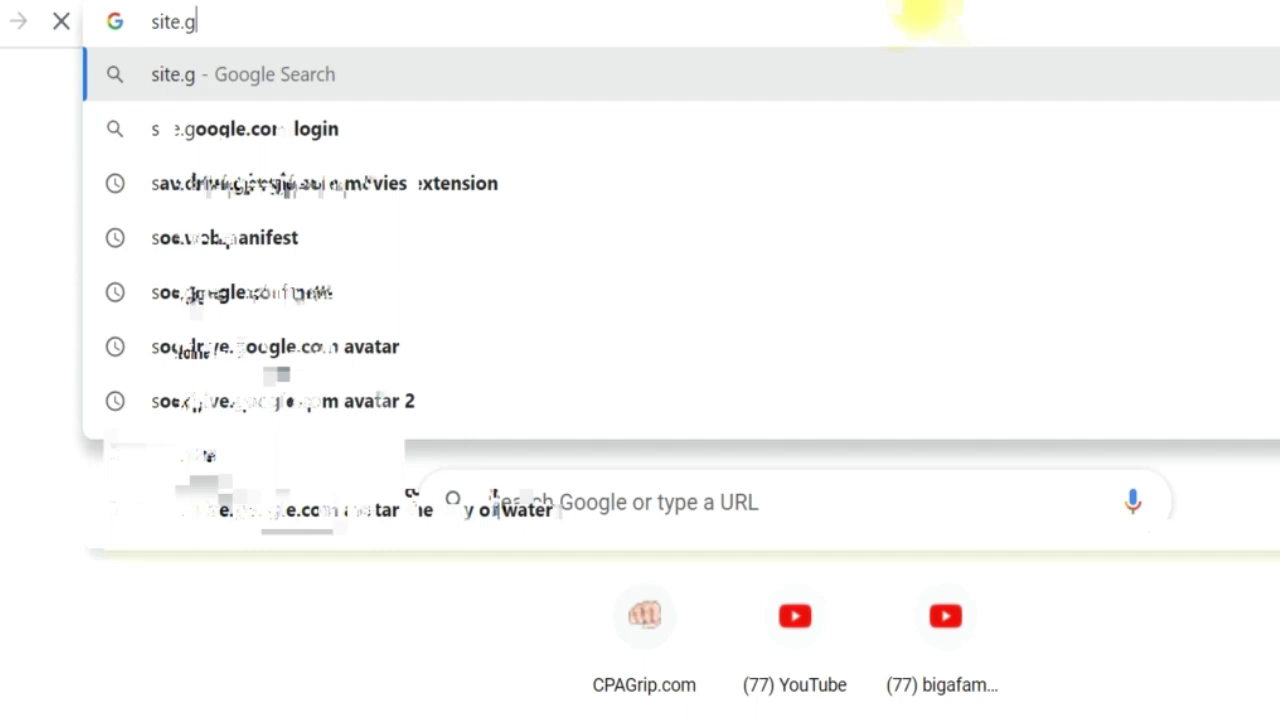
text(oog)
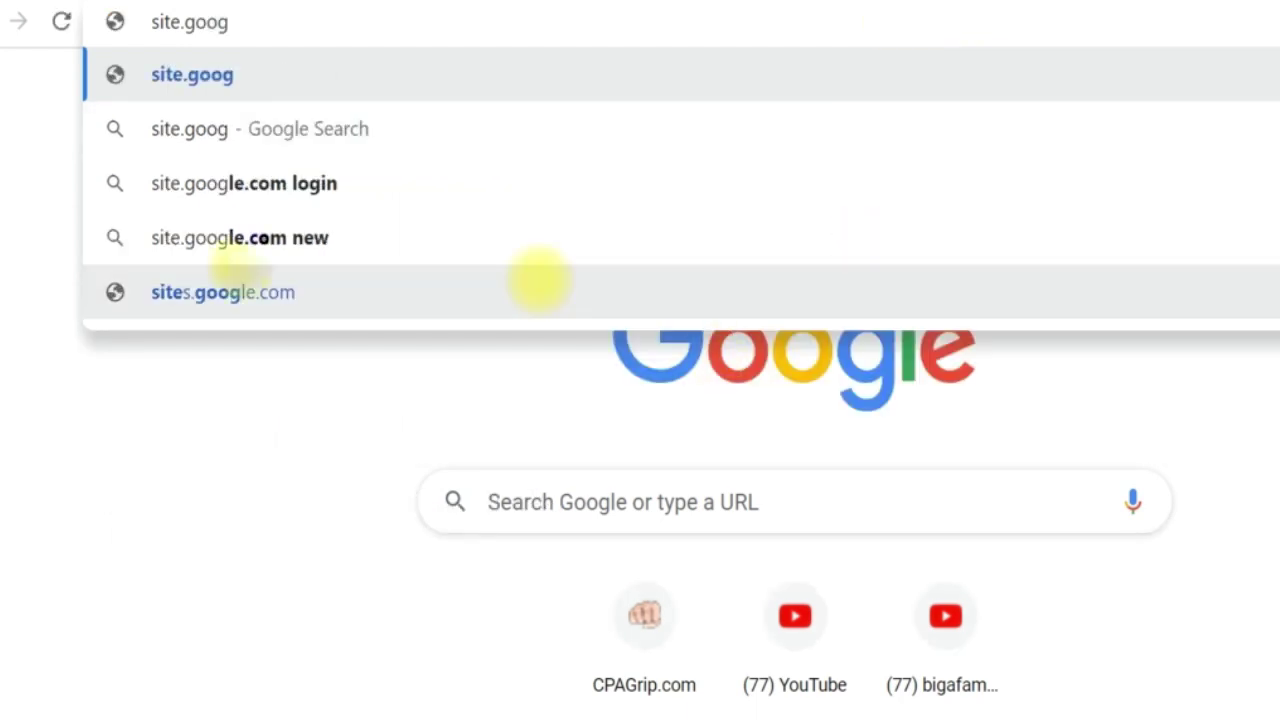
click(222, 292)
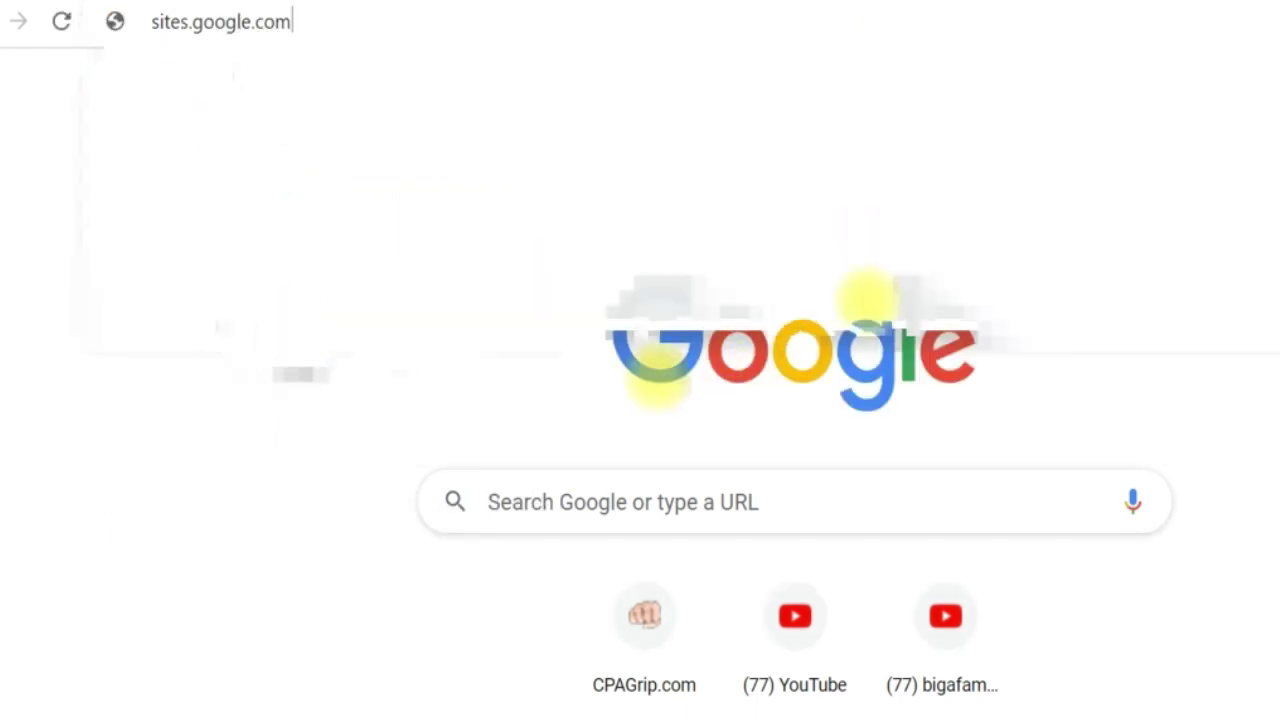